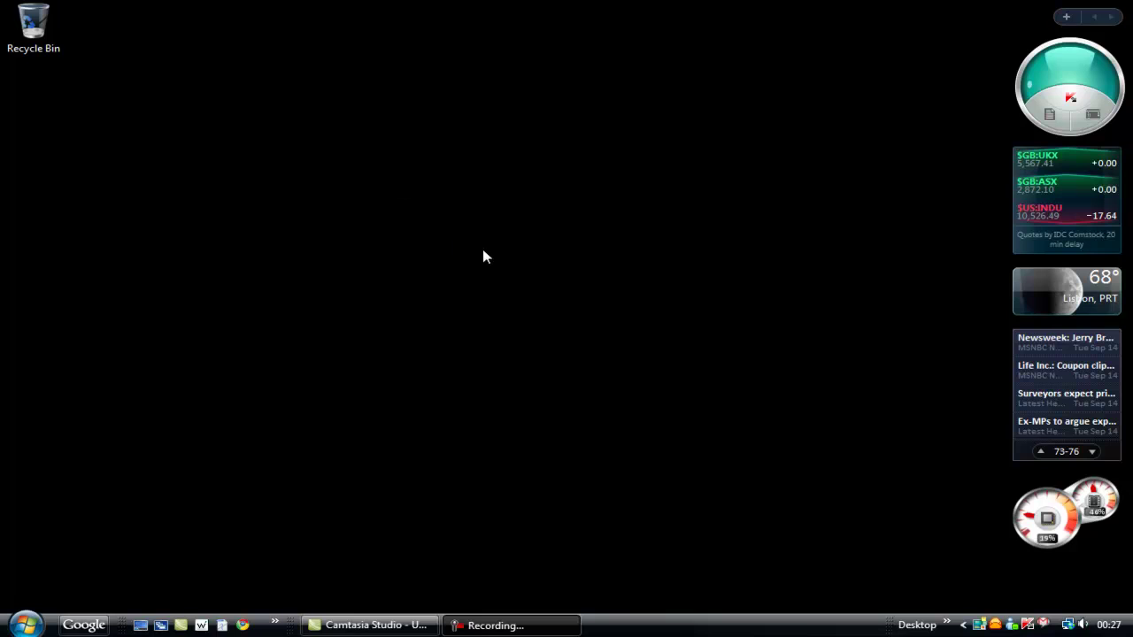
Set the desktop background to the solid dark blue colour and close the Personalization window
mouse_move(1023, 529)
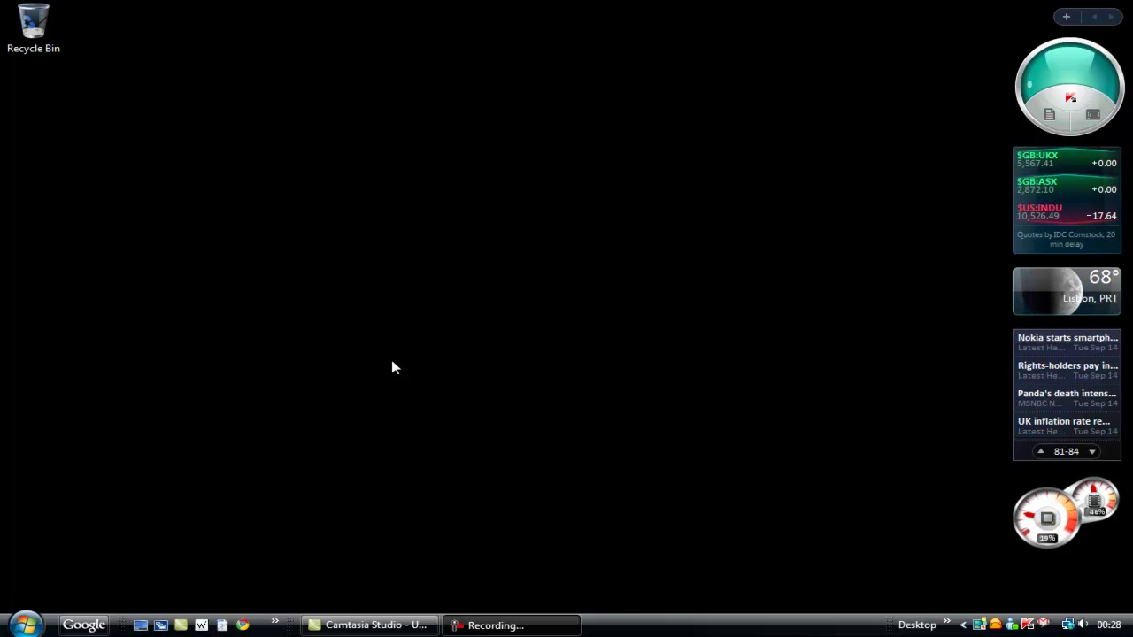
right_click(368, 307)
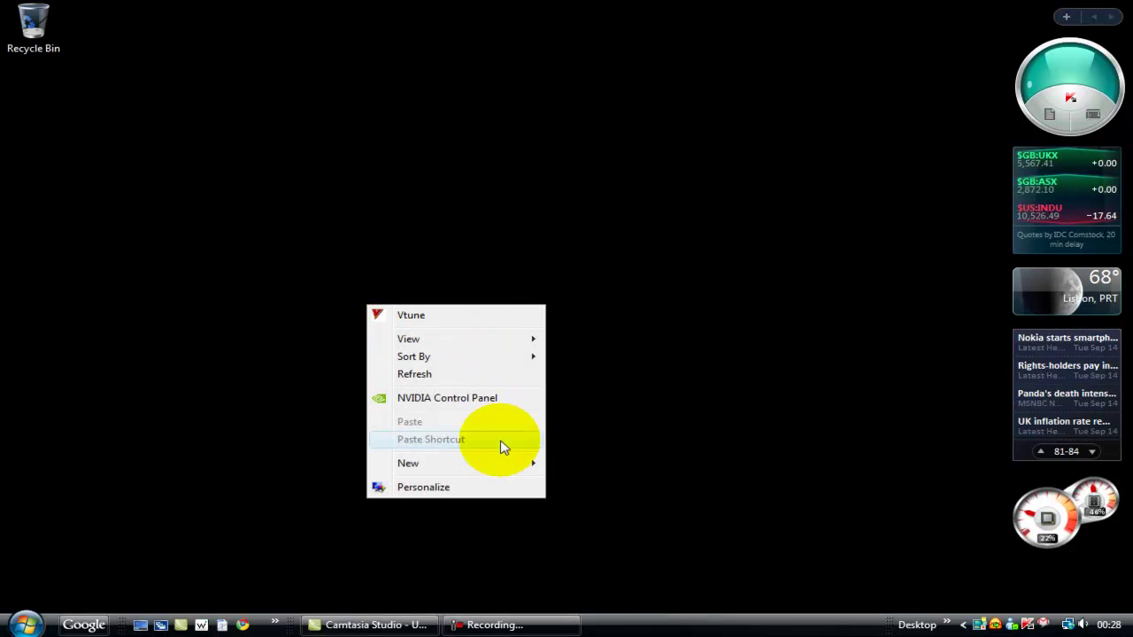
mouse_move(481, 464)
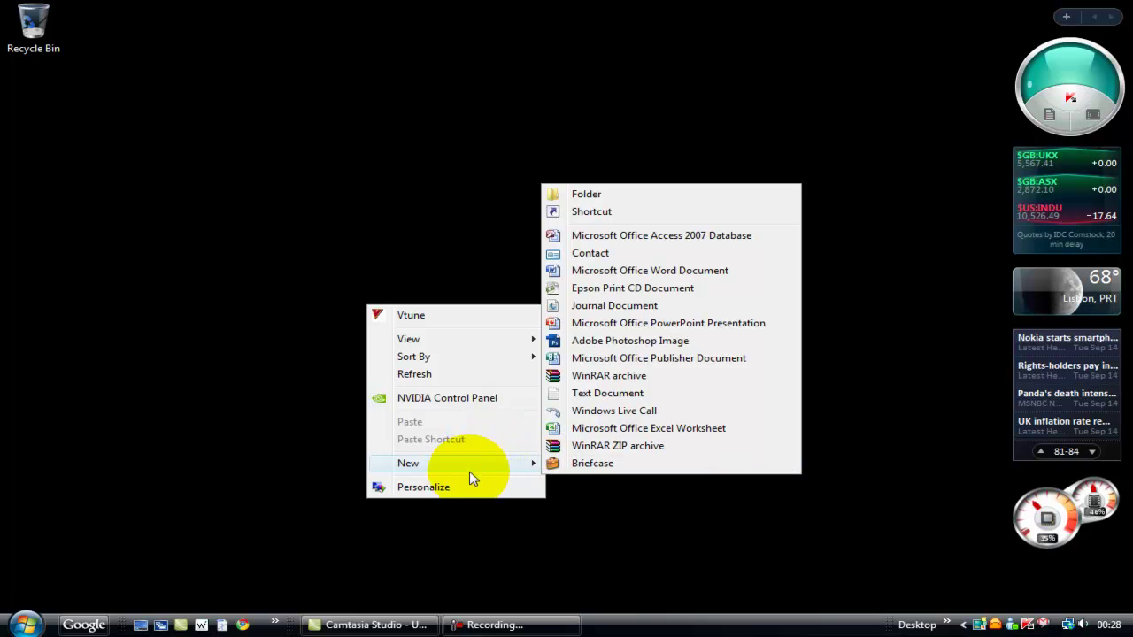
click(460, 487)
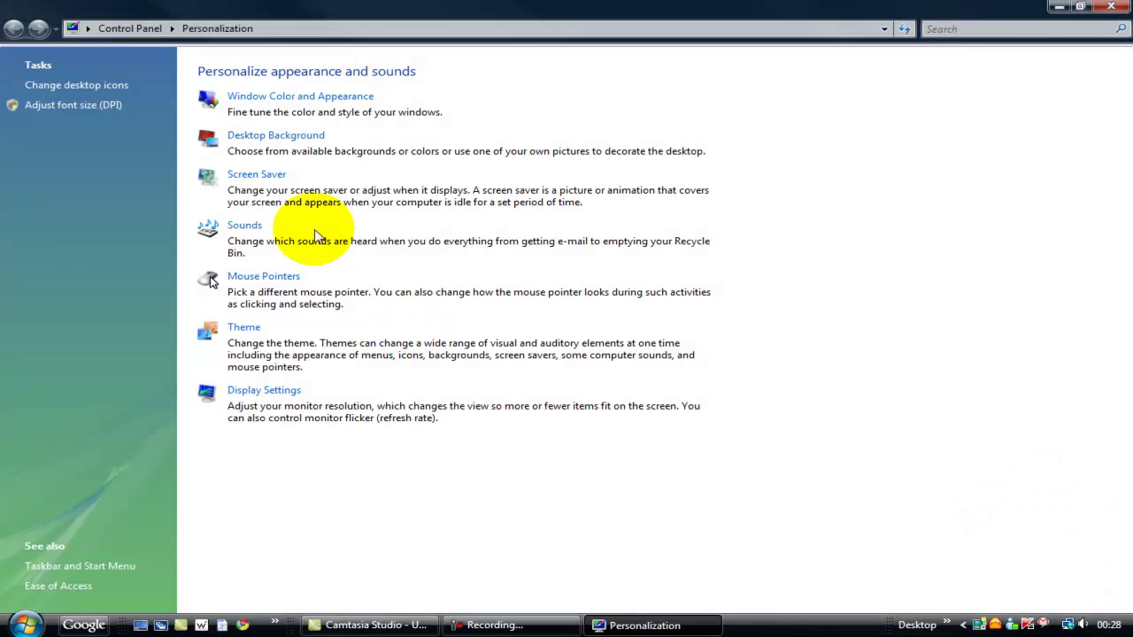
click(233, 135)
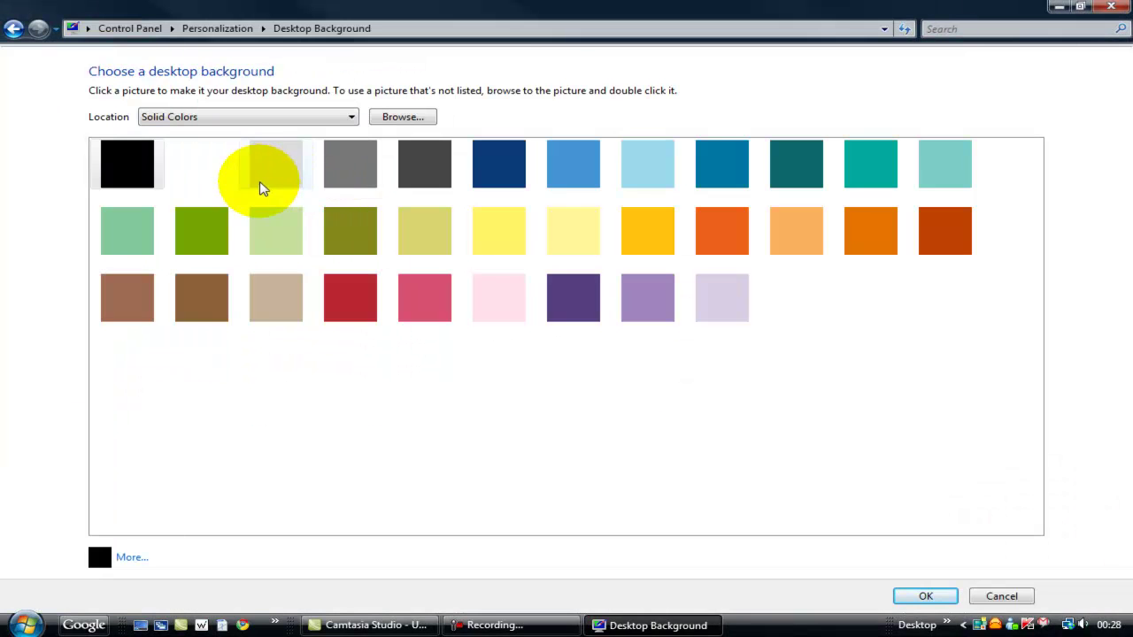
click(571, 161)
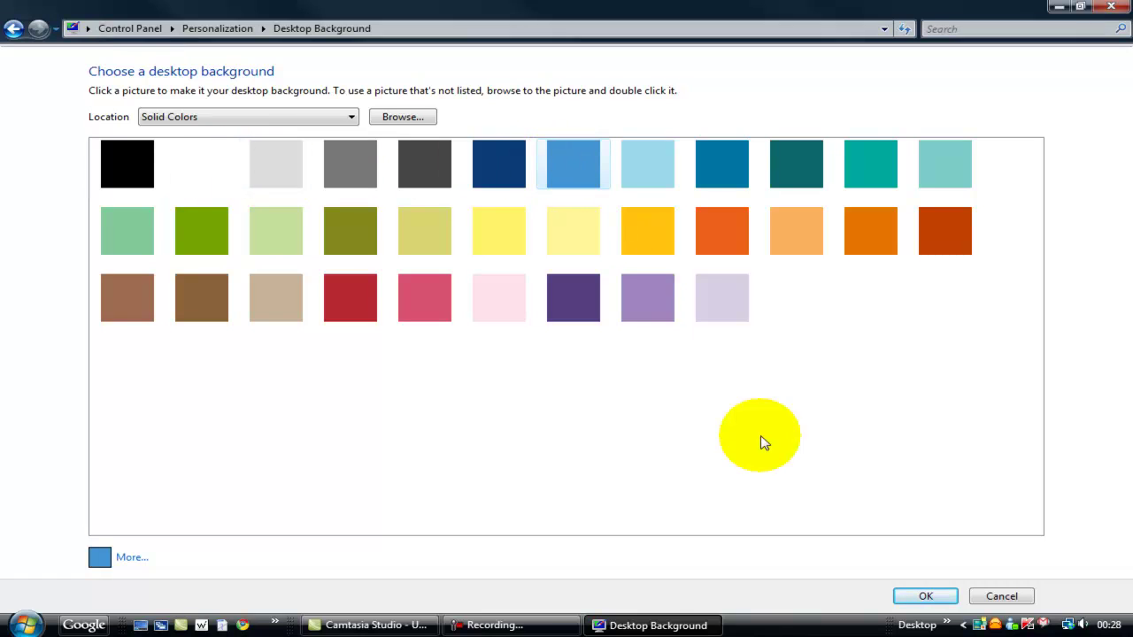
click(529, 157)
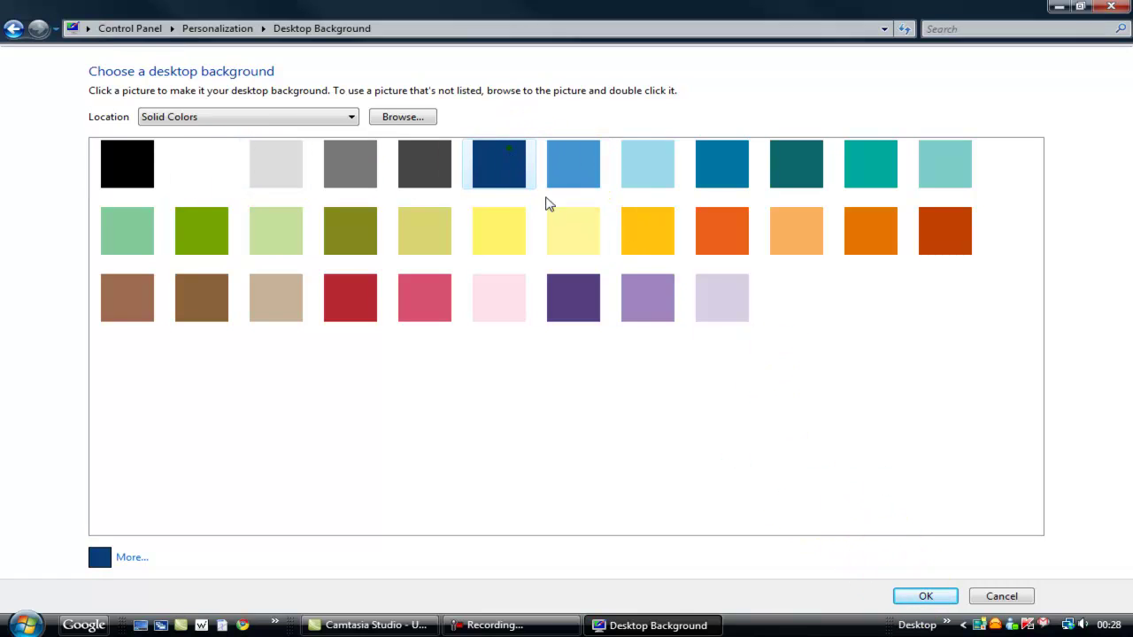
click(926, 595)
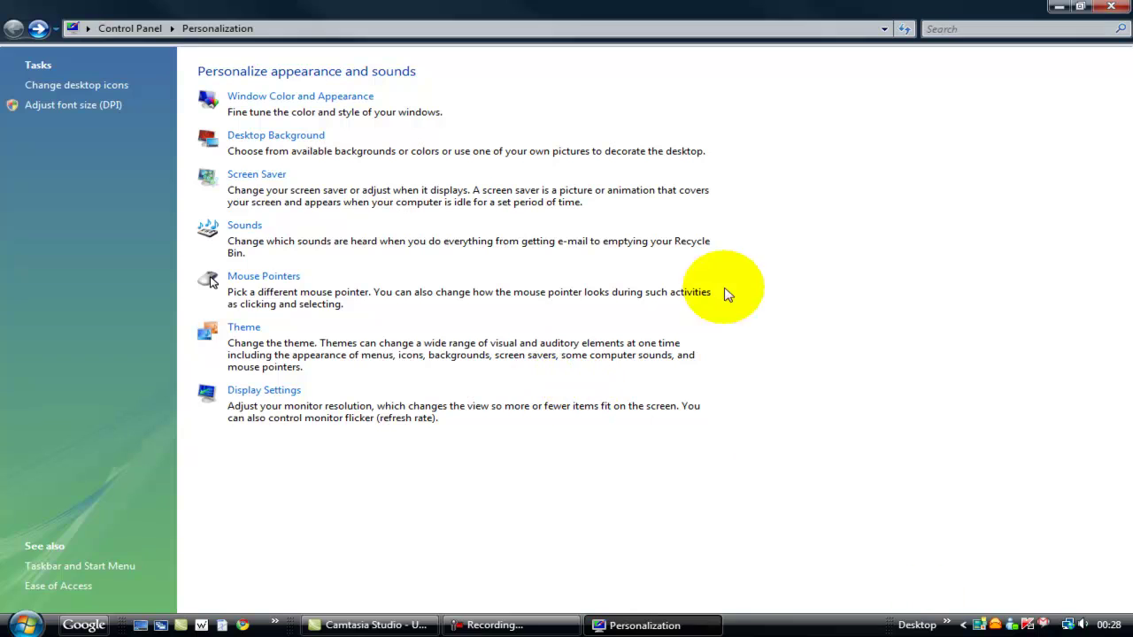
click(1111, 7)
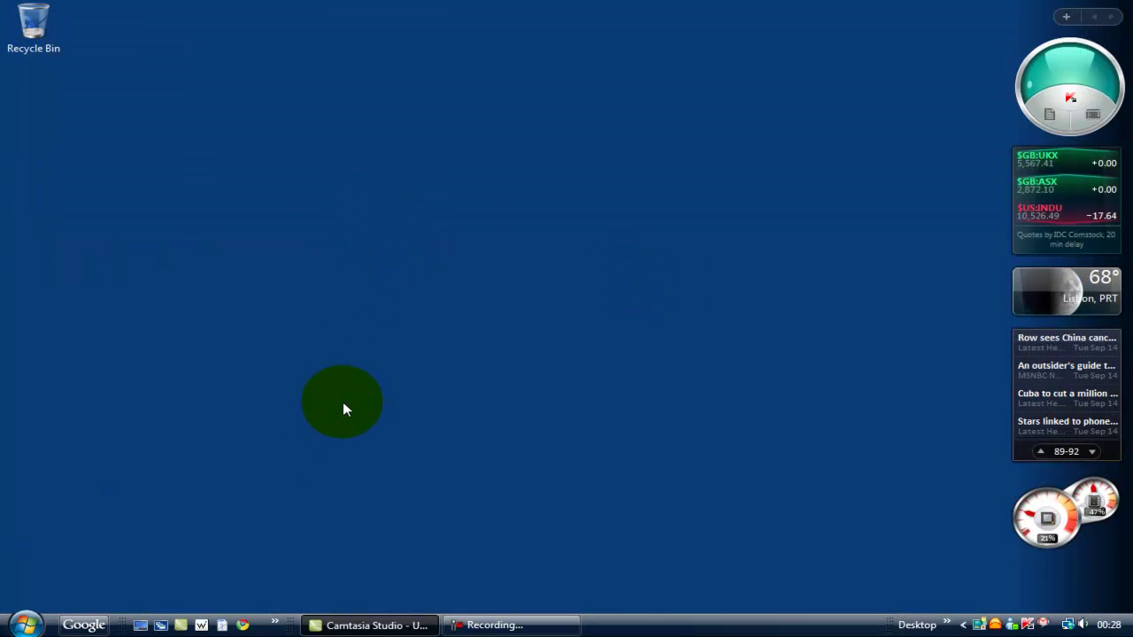
Launch the Registry Editor by running regedit from the Windows search
click(33, 613)
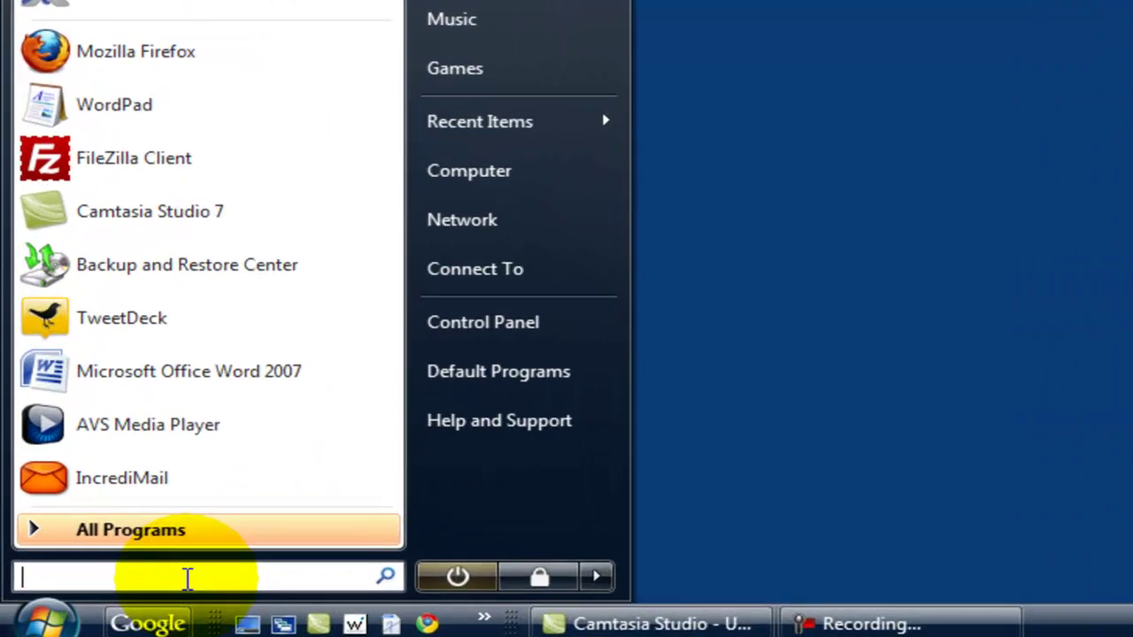
text(re)
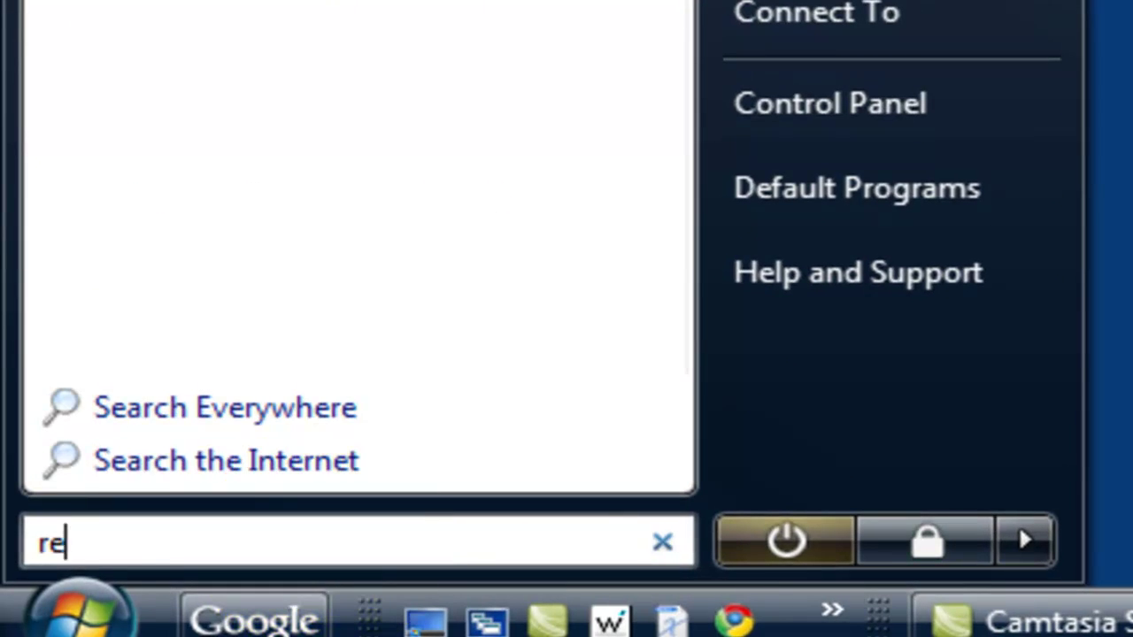
text(ge)
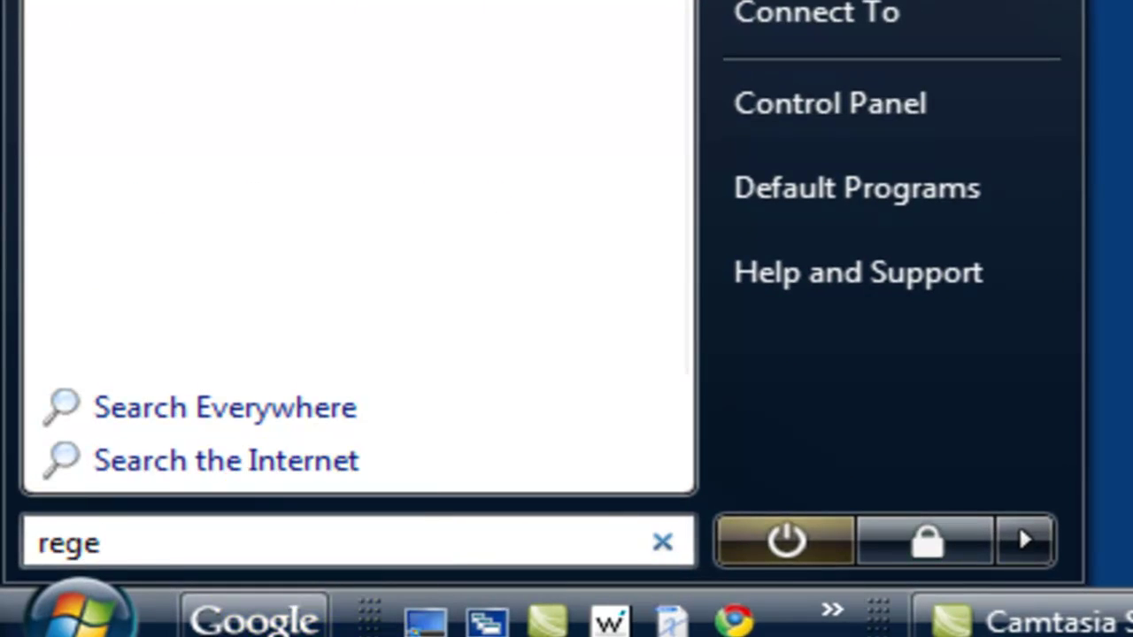
text(t)
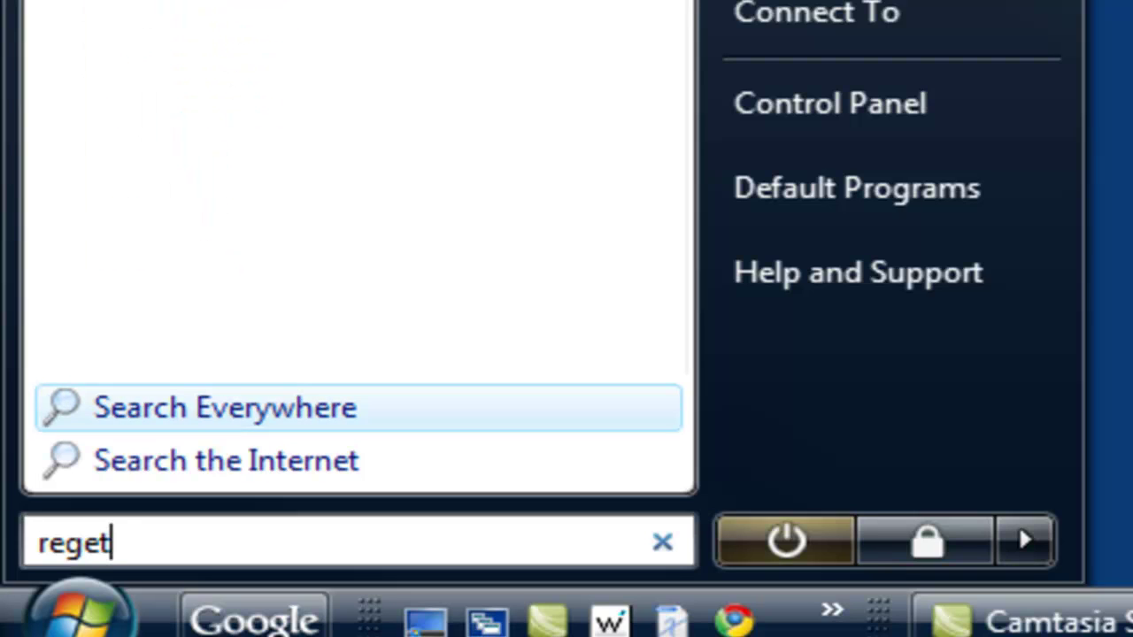
key(BackSpace)
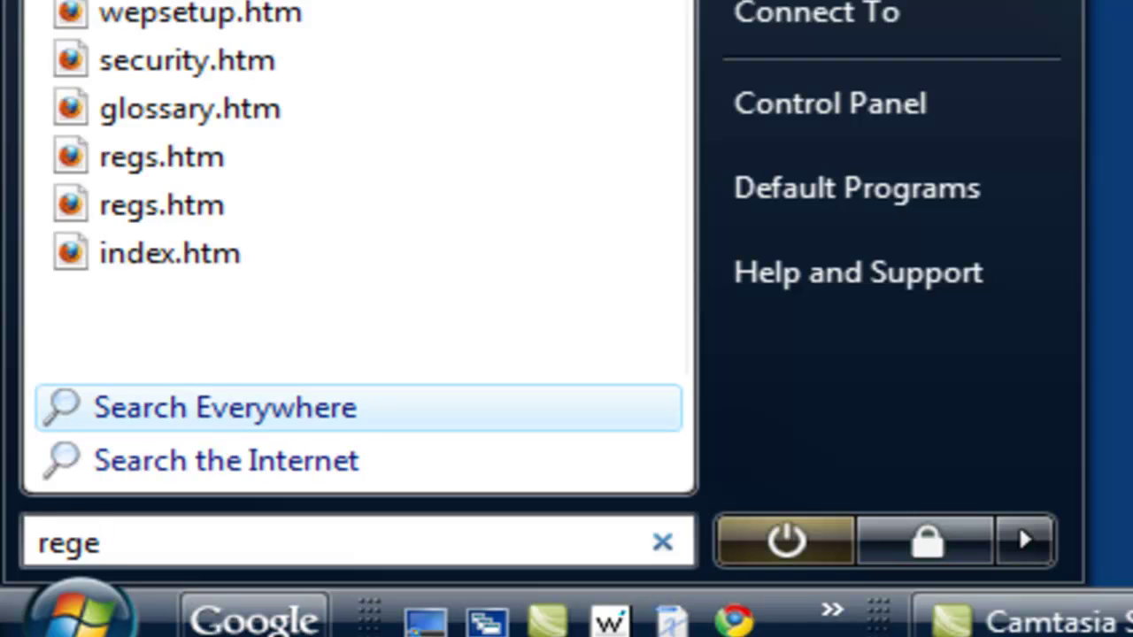
text(dit)
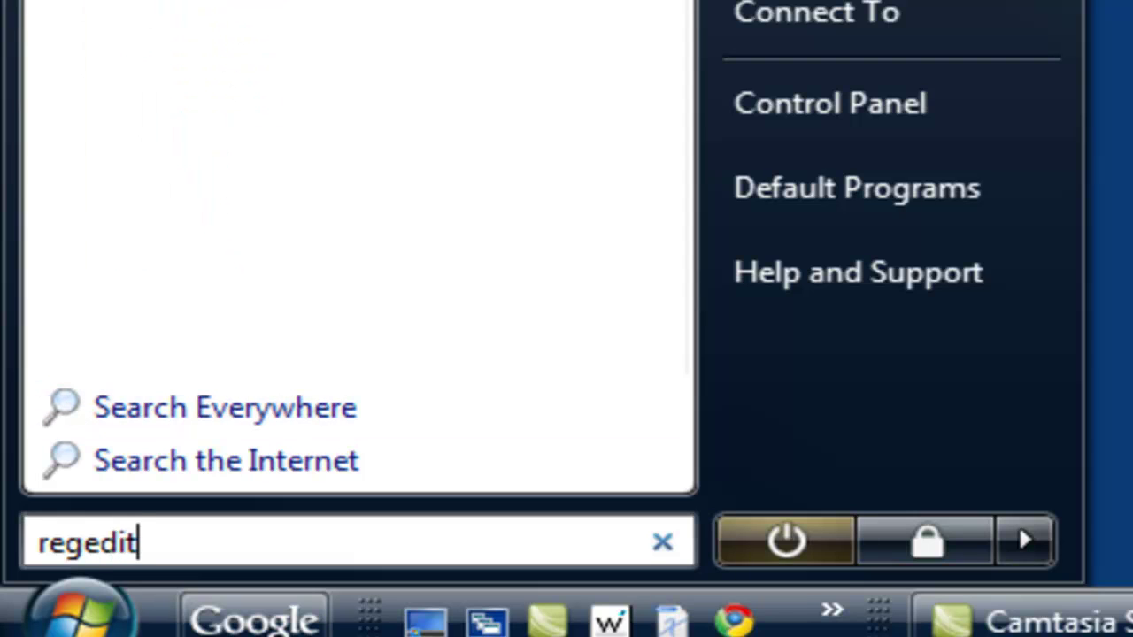
key(Return)
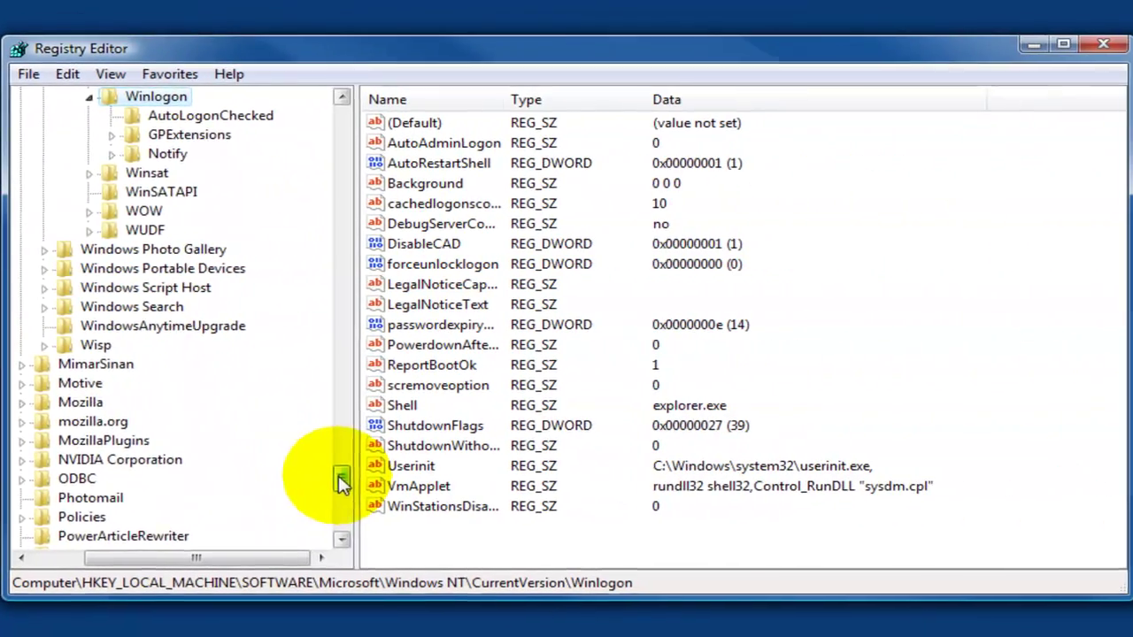
Select HKEY_LOCAL_MACHINE in the registry tree, then collapse its SOFTWARE key and the hive itself
drag(978, 490, 957, 100)
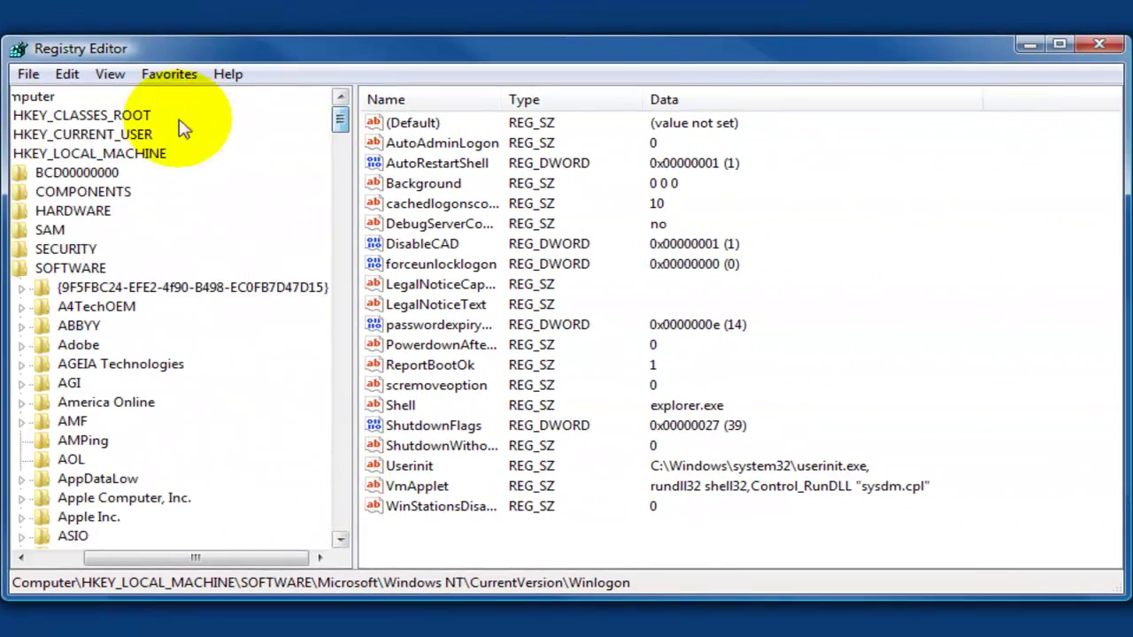
click(25, 154)
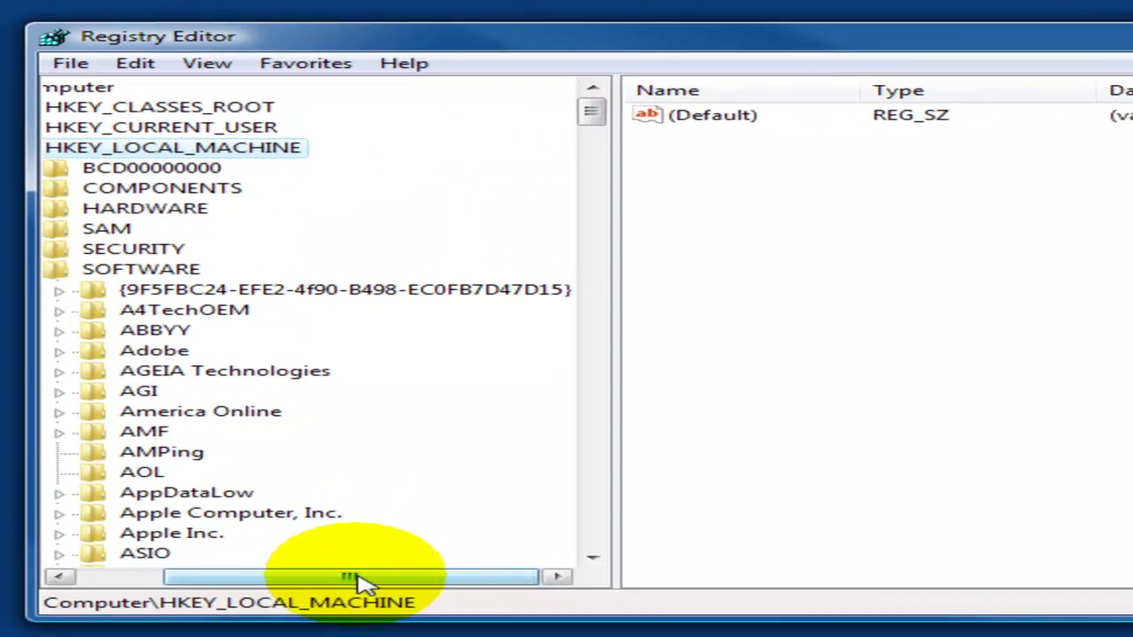
drag(363, 579, 301, 582)
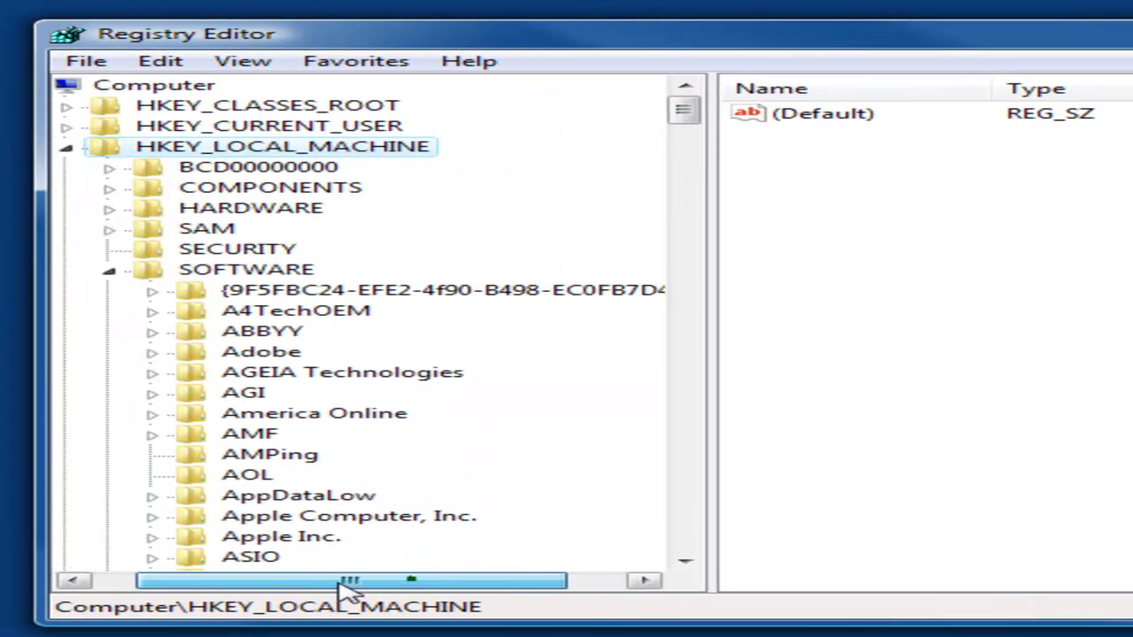
click(142, 271)
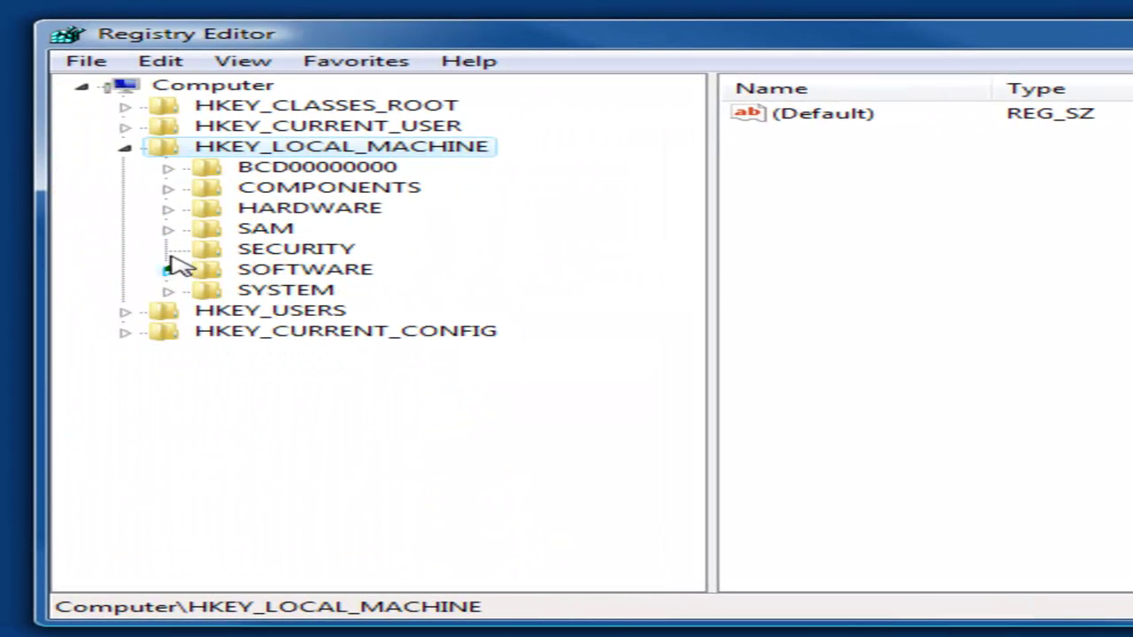
click(124, 147)
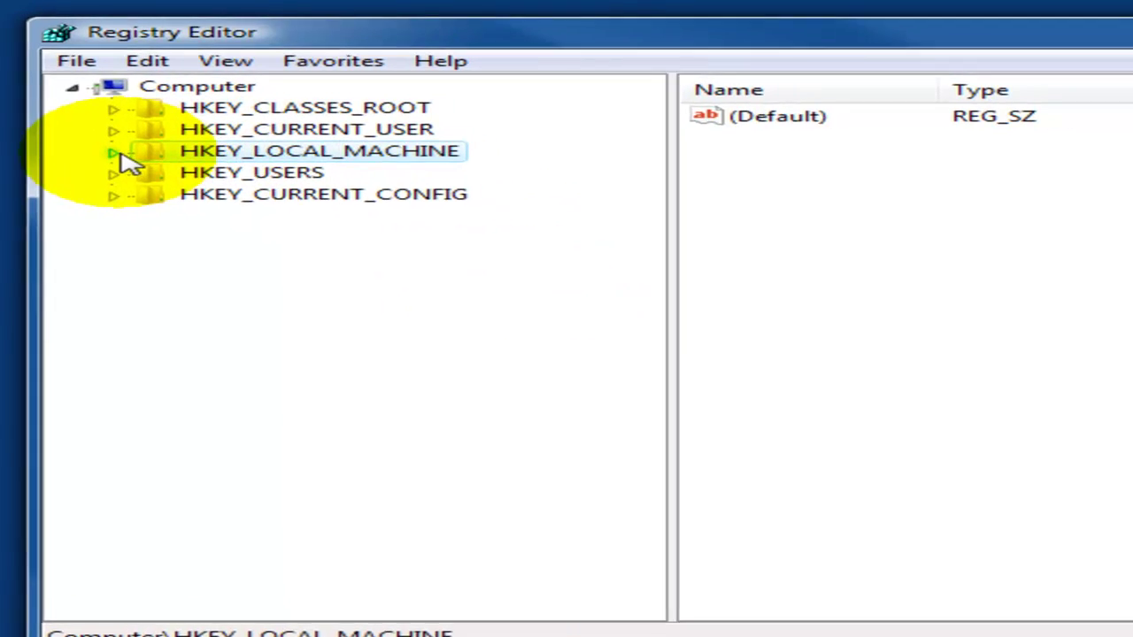
Expand the registry tree from HKEY_LOCAL_MACHINE through SOFTWARE to the Microsoft key
click(114, 152)
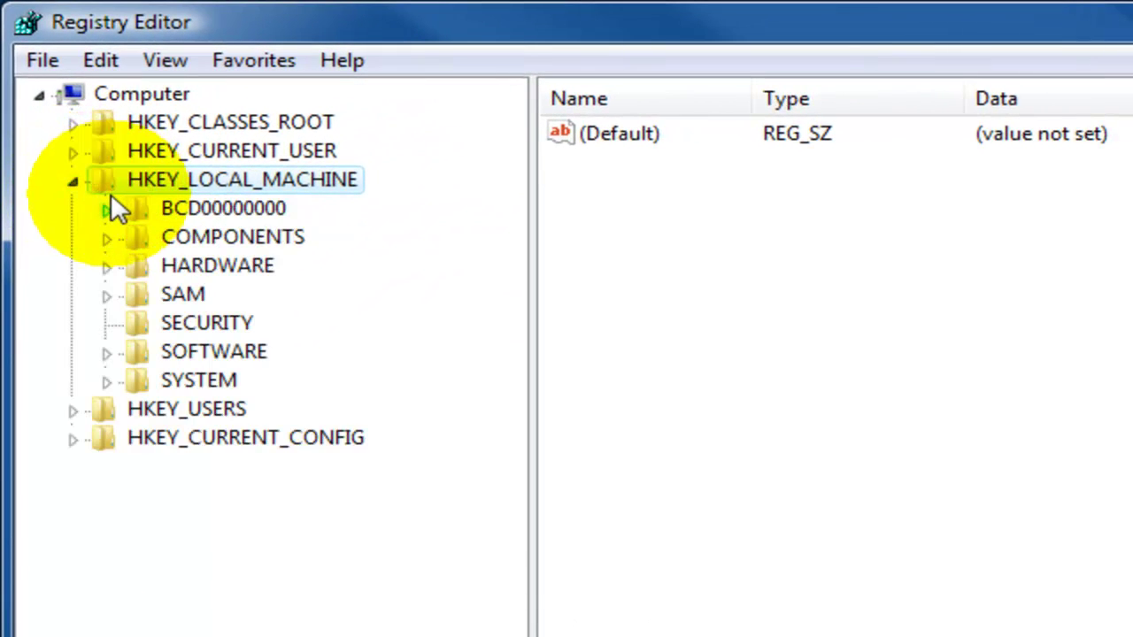
click(107, 352)
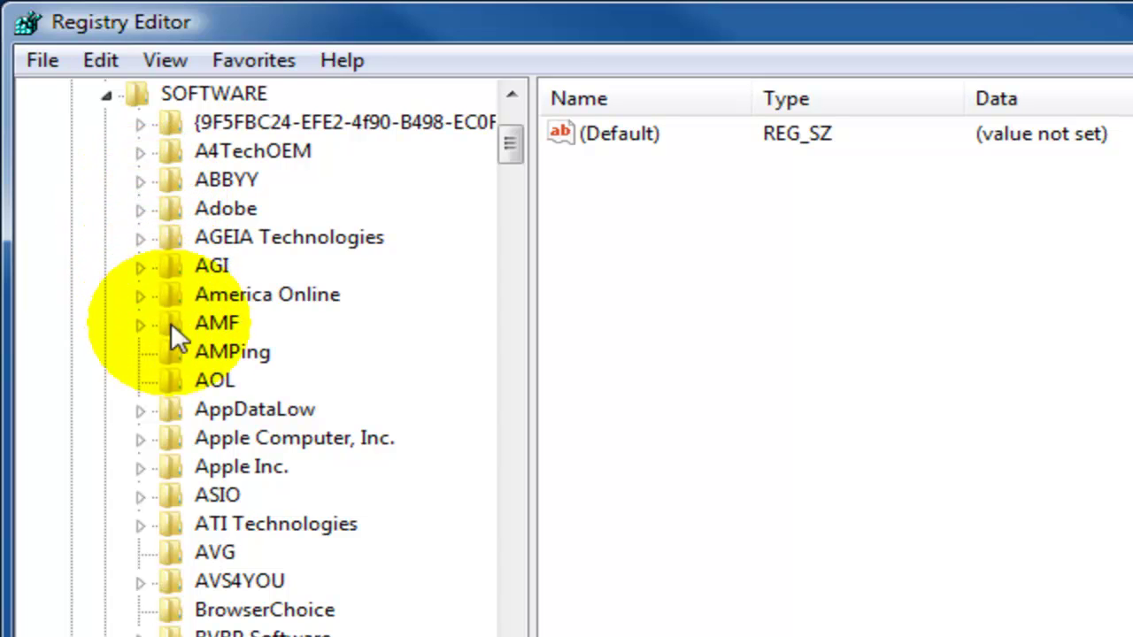
scroll(182, 354, down, 1)
scroll(186, 356, down, 5)
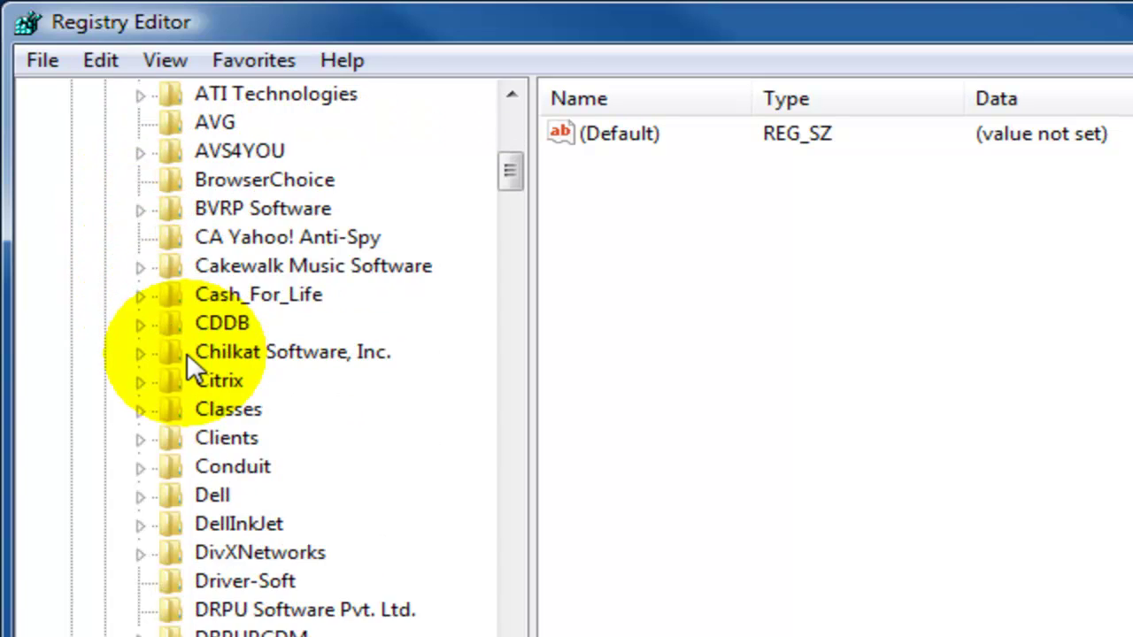
scroll(187, 352, down, 2)
scroll(186, 353, down, 8)
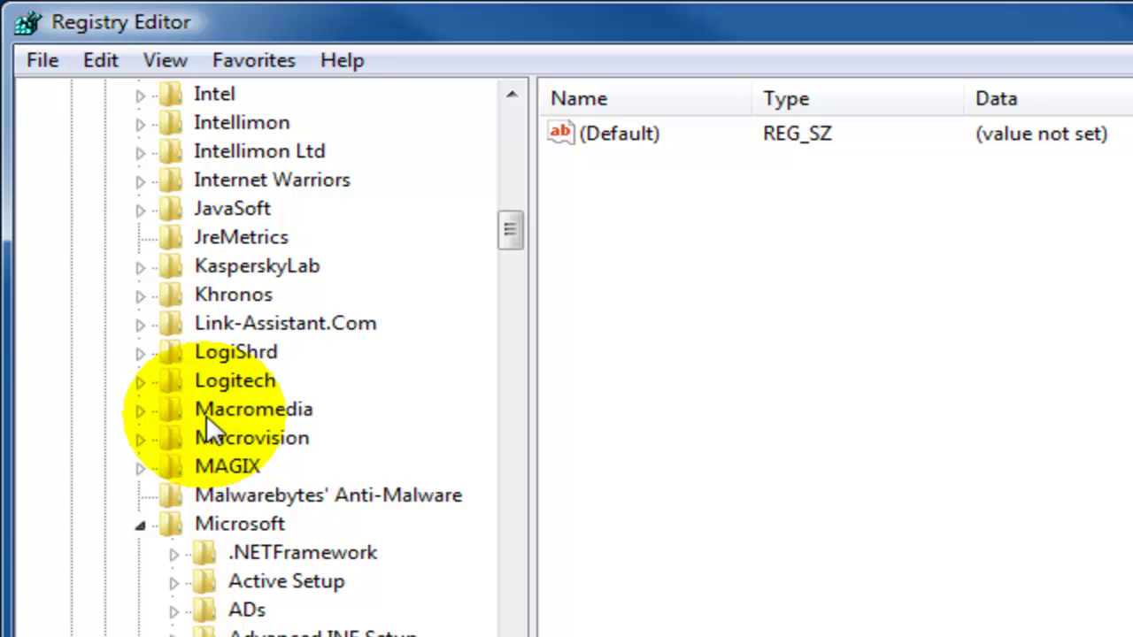
click(141, 524)
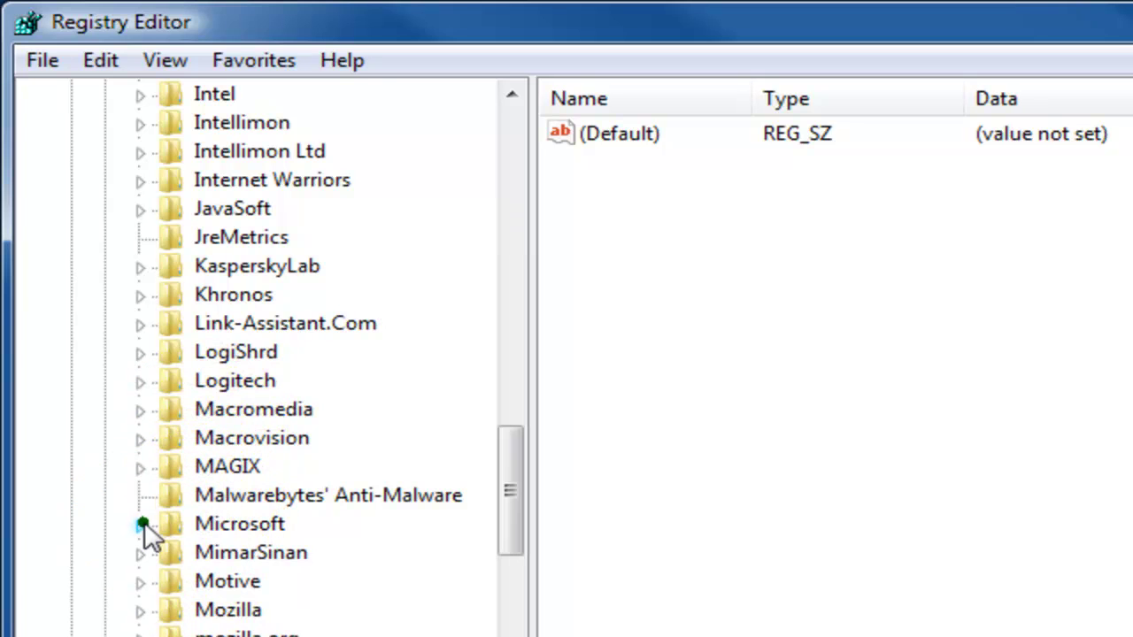
click(141, 524)
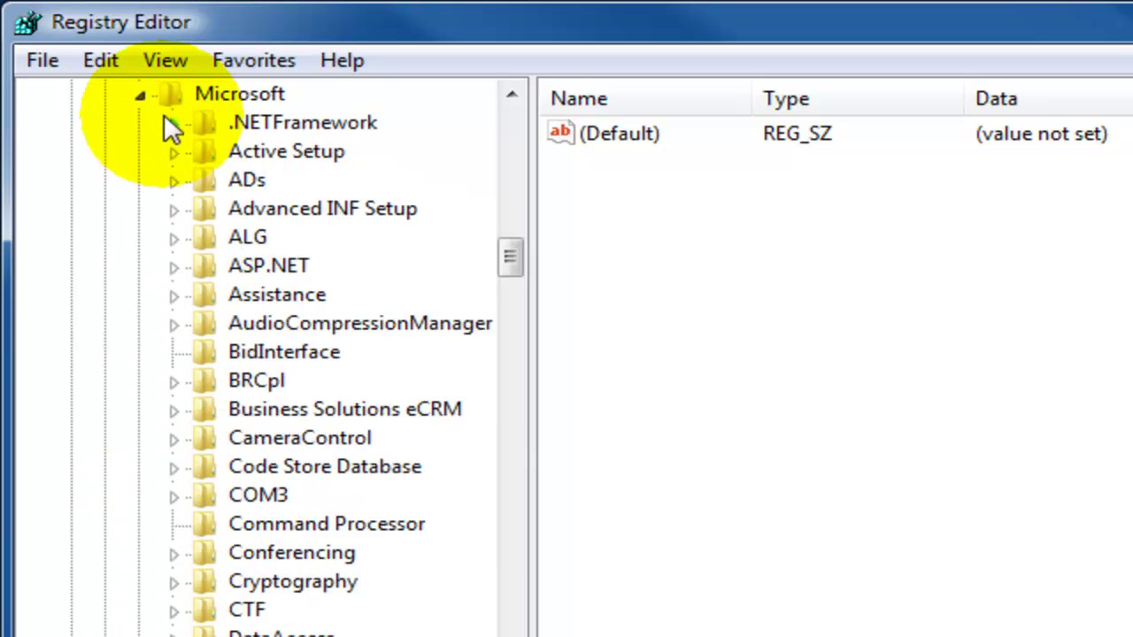
click(142, 95)
click(142, 95)
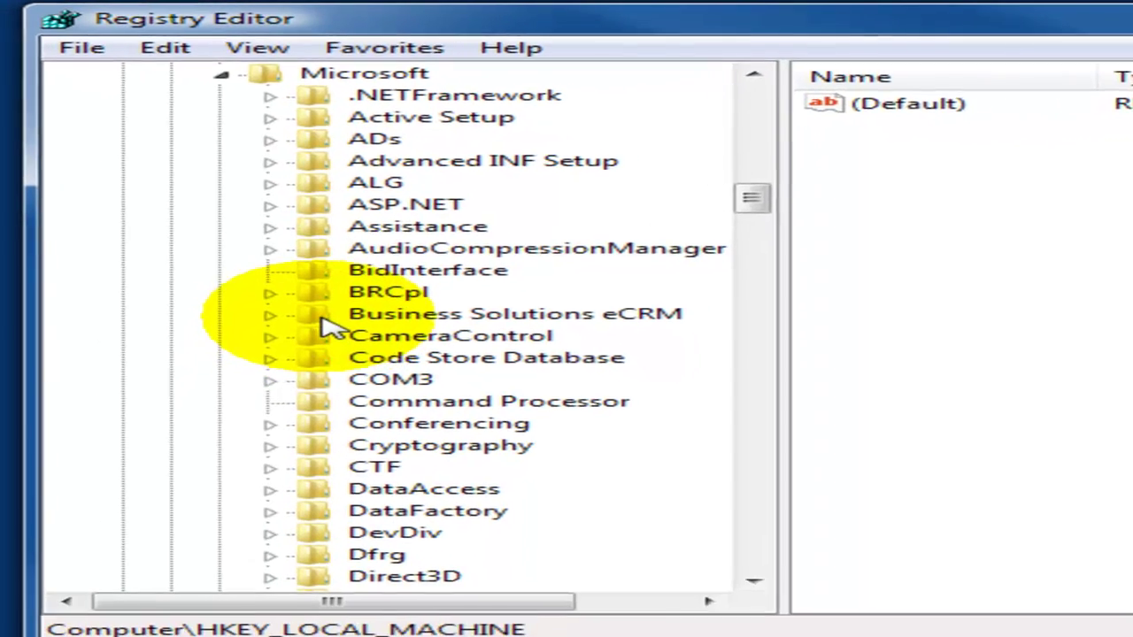
Find the Windows NT key under Microsoft, then collapse and re-expand it to list the CurrentVersion subkeys
scroll(323, 328, down, 9)
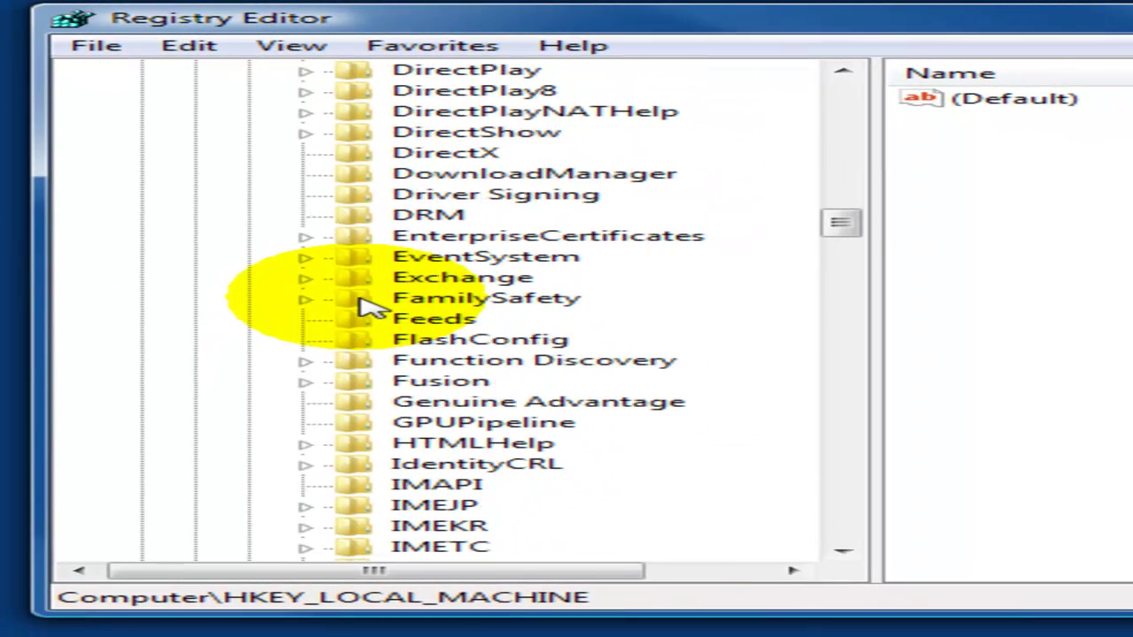
scroll(368, 305, down, 6)
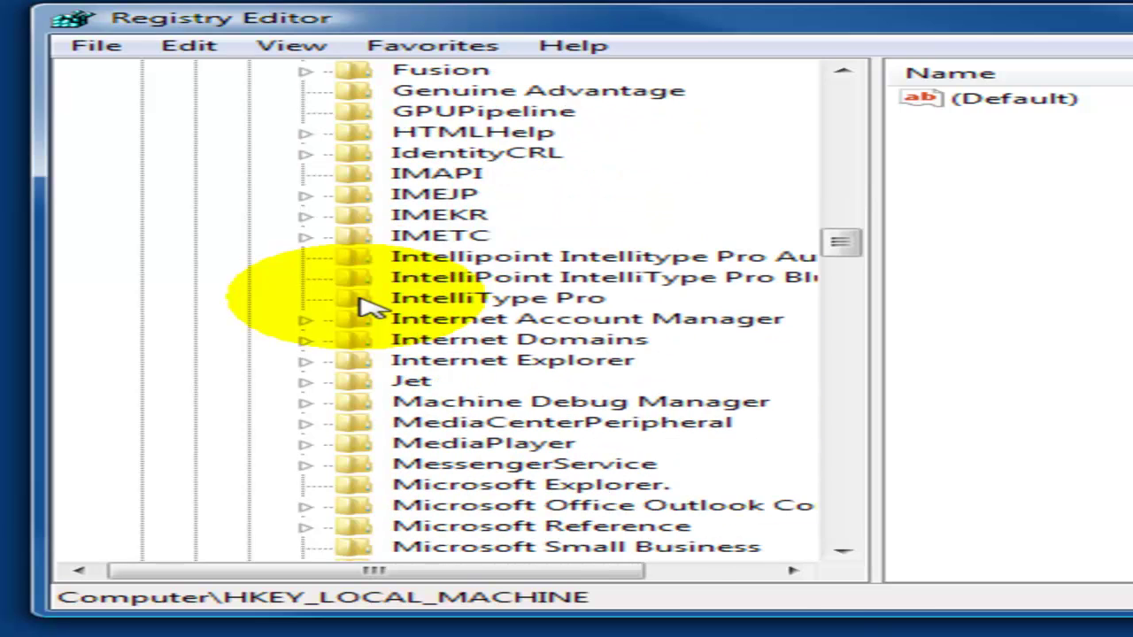
scroll(369, 305, down, 8)
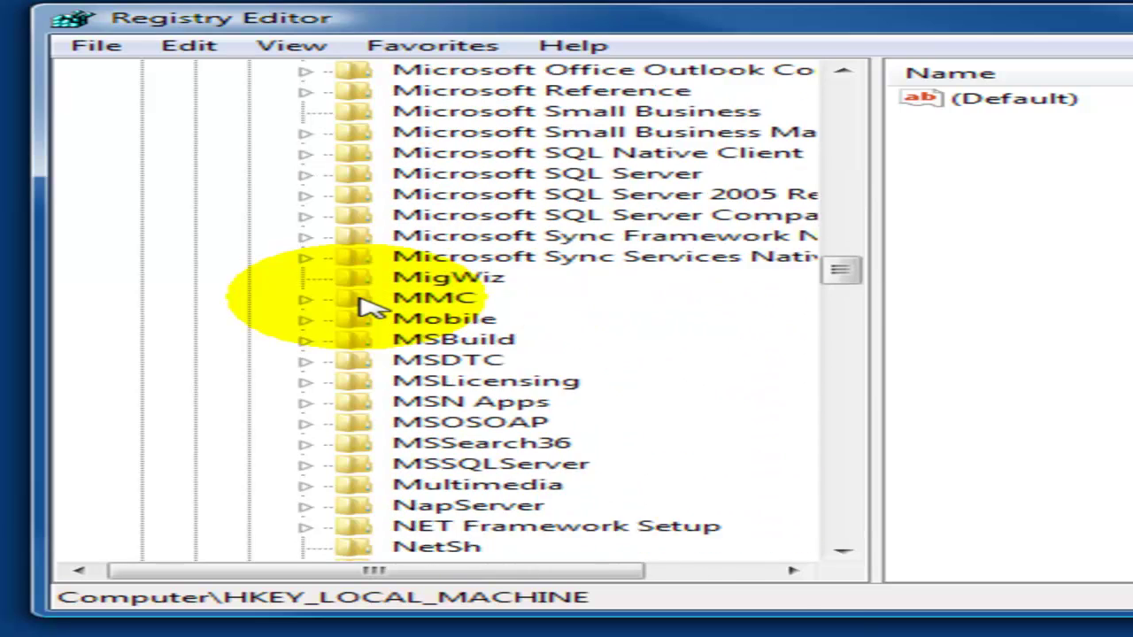
scroll(408, 320, down, 6)
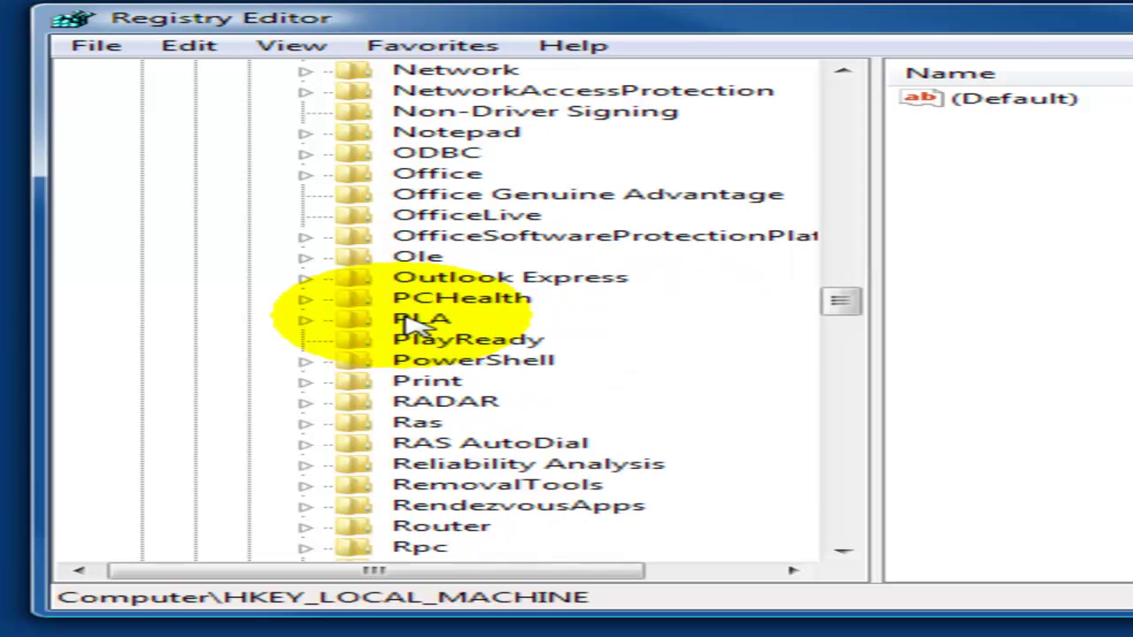
scroll(418, 325, down, 6)
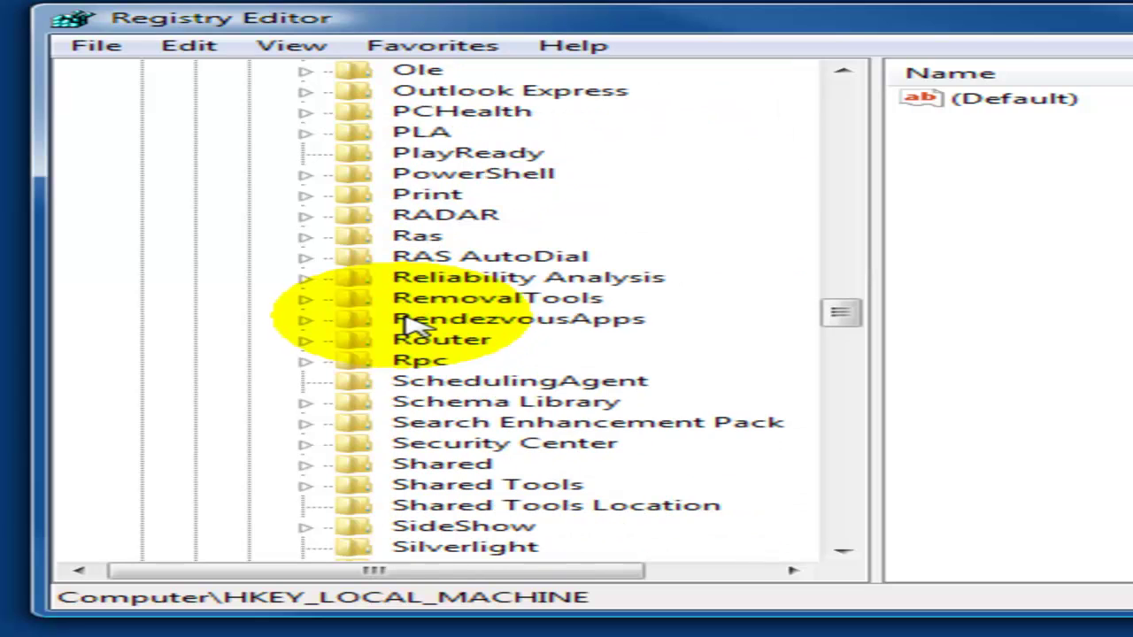
scroll(418, 326, down, 11)
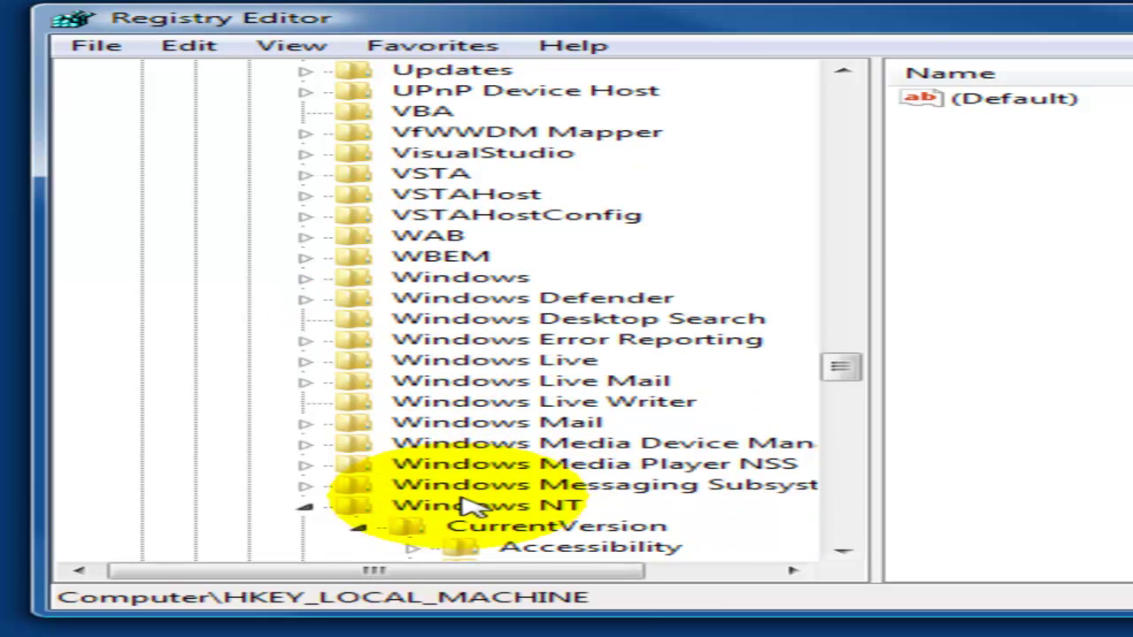
click(305, 506)
click(305, 507)
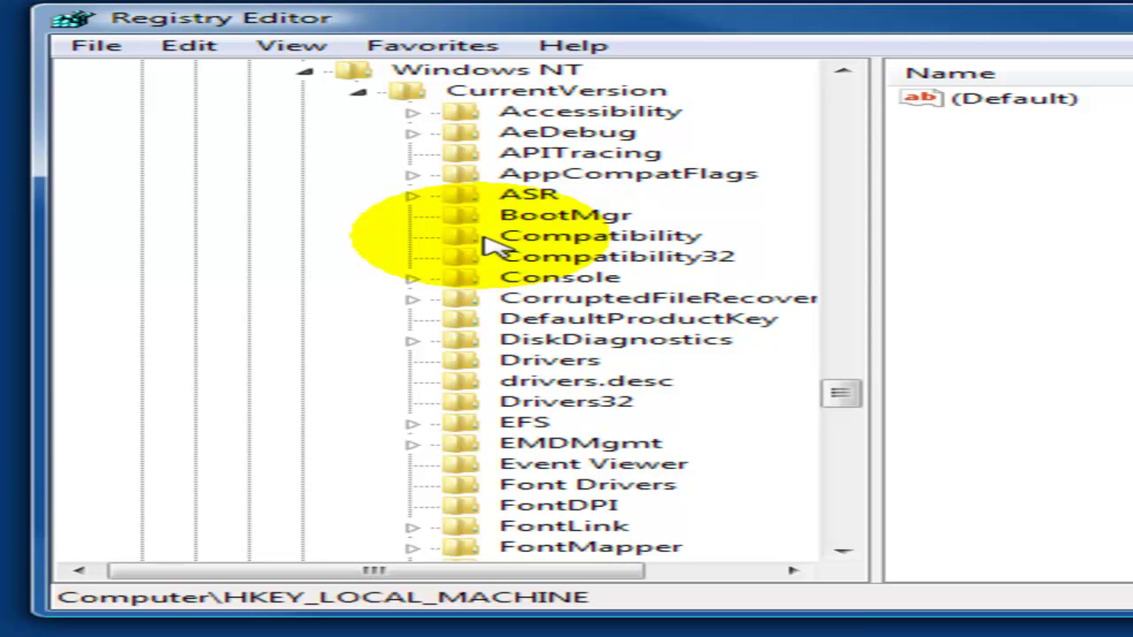
Find the Winlogon key under CurrentVersion, collapse and re-expand it, and select it to list its values
scroll(491, 248, down, 20)
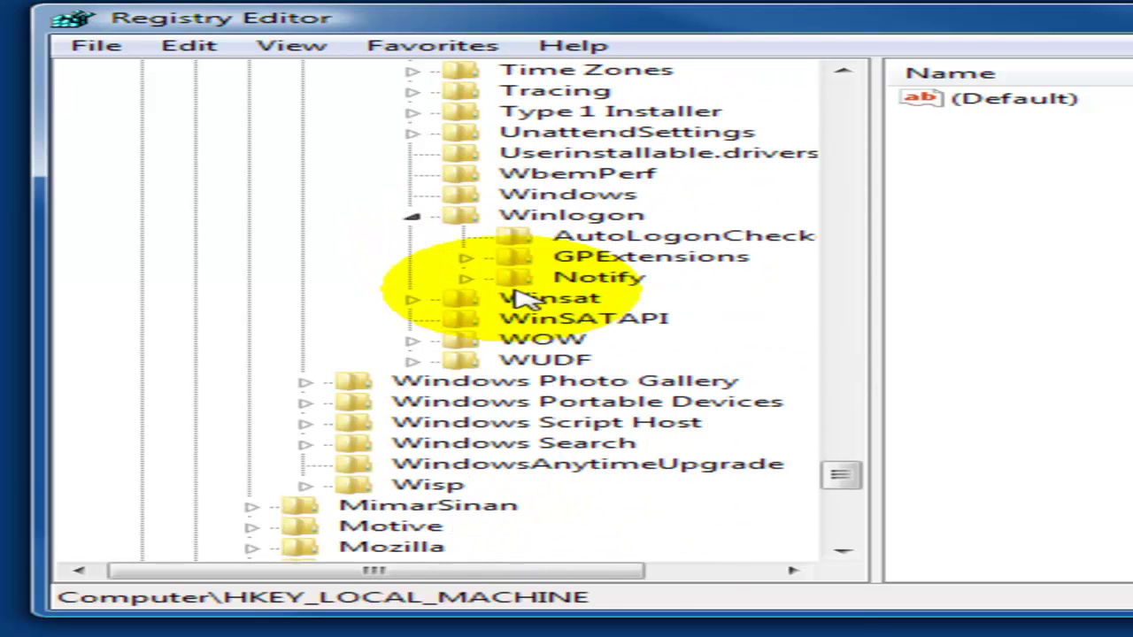
scroll(535, 235, up, 2)
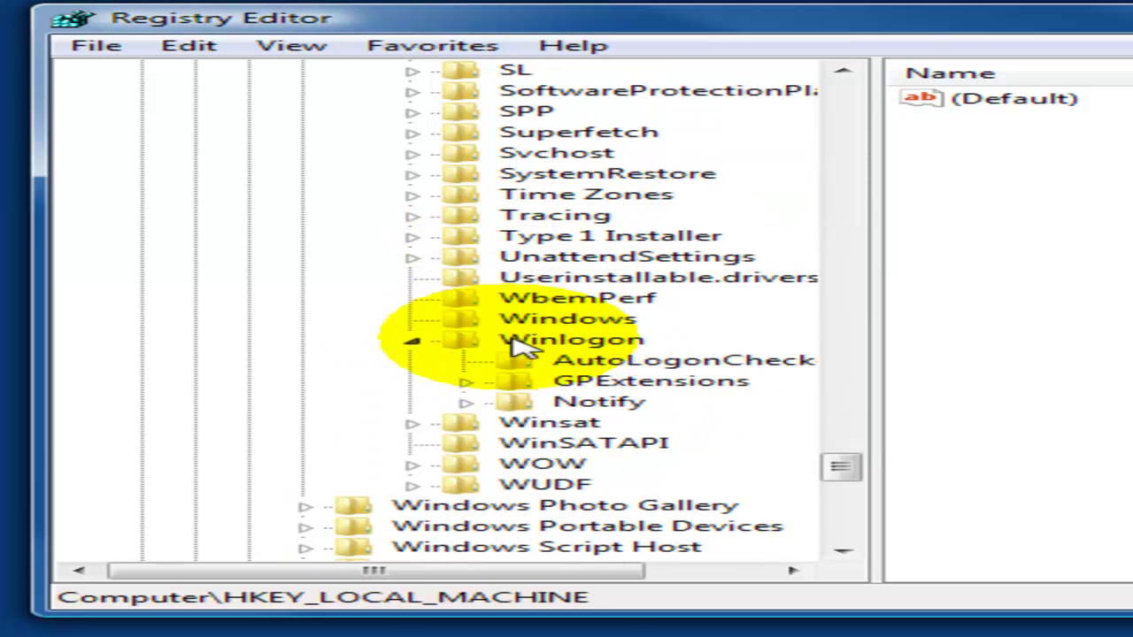
click(414, 344)
click(415, 343)
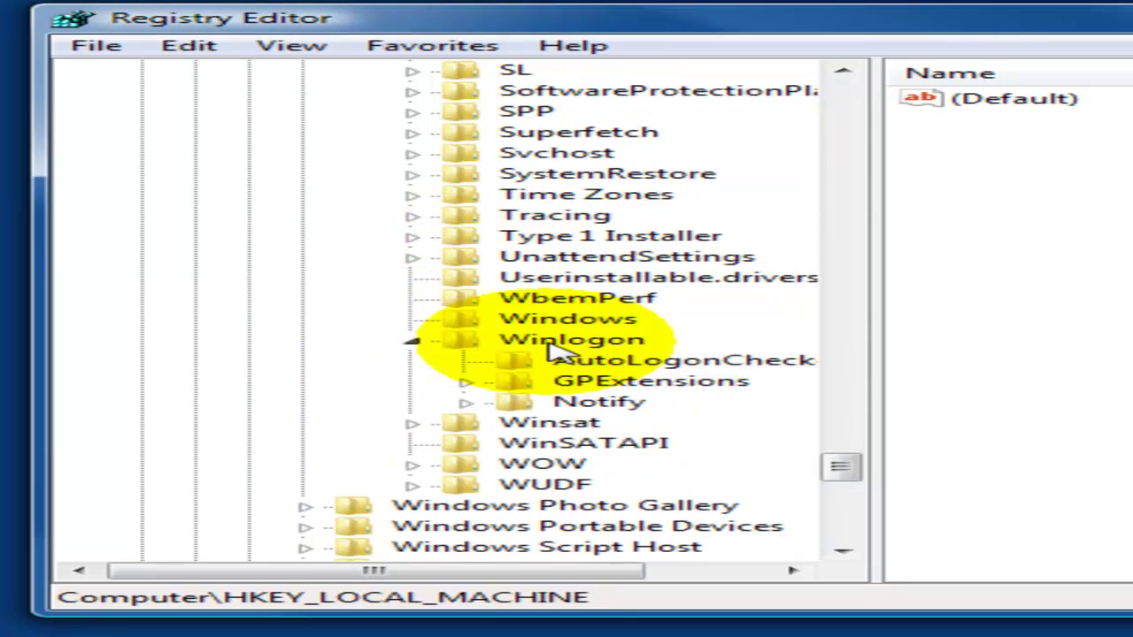
click(536, 341)
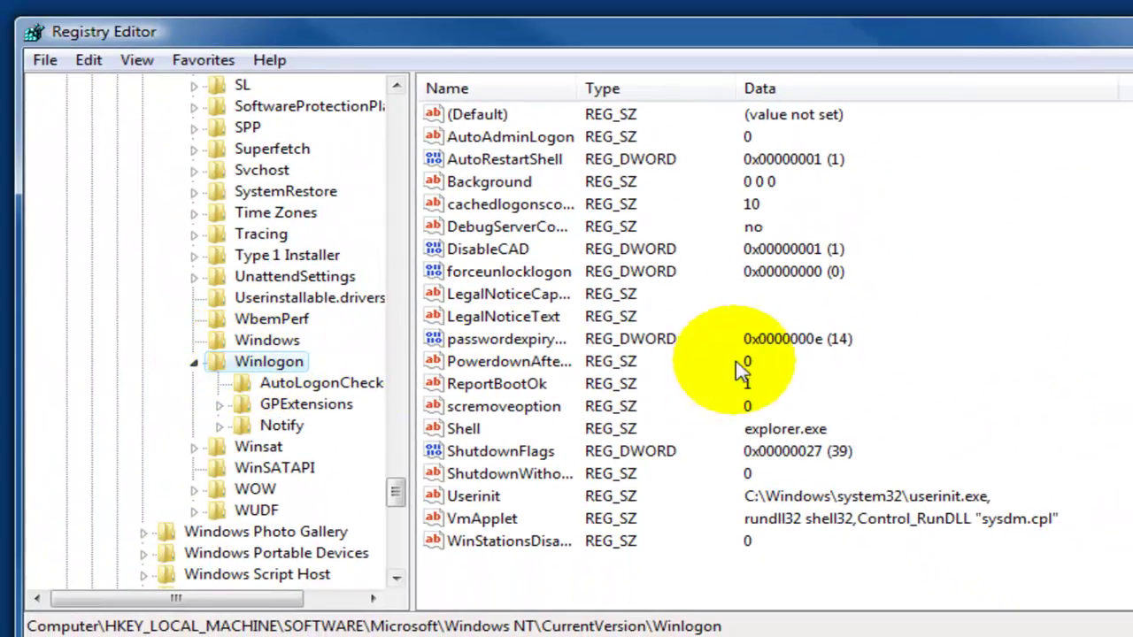
Open the Shell string value of the Winlogon key and accept explorer.exe as its value data
click(462, 432)
double_click(440, 430)
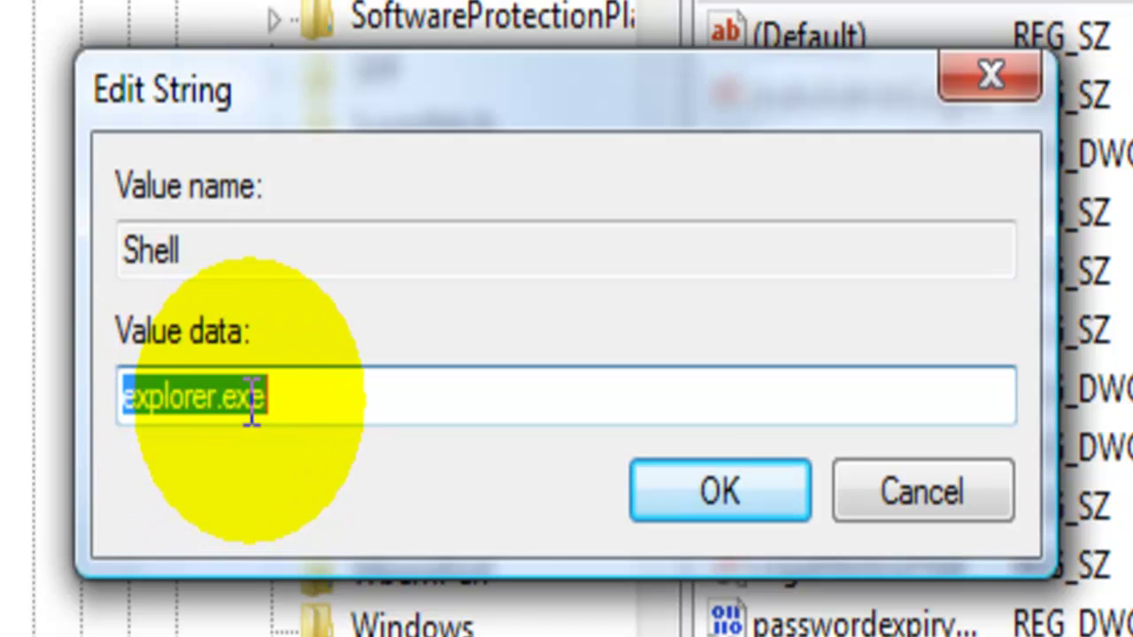
click(696, 486)
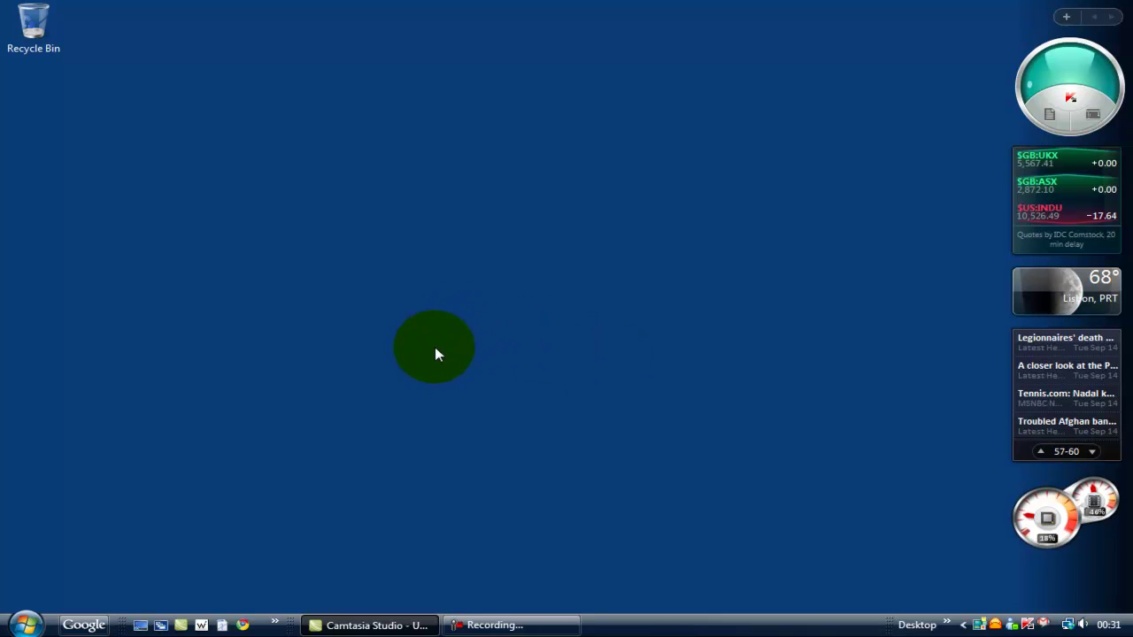
Launch Mozilla Firefox and search Google for the suggested query "black screen of death"
click(25, 625)
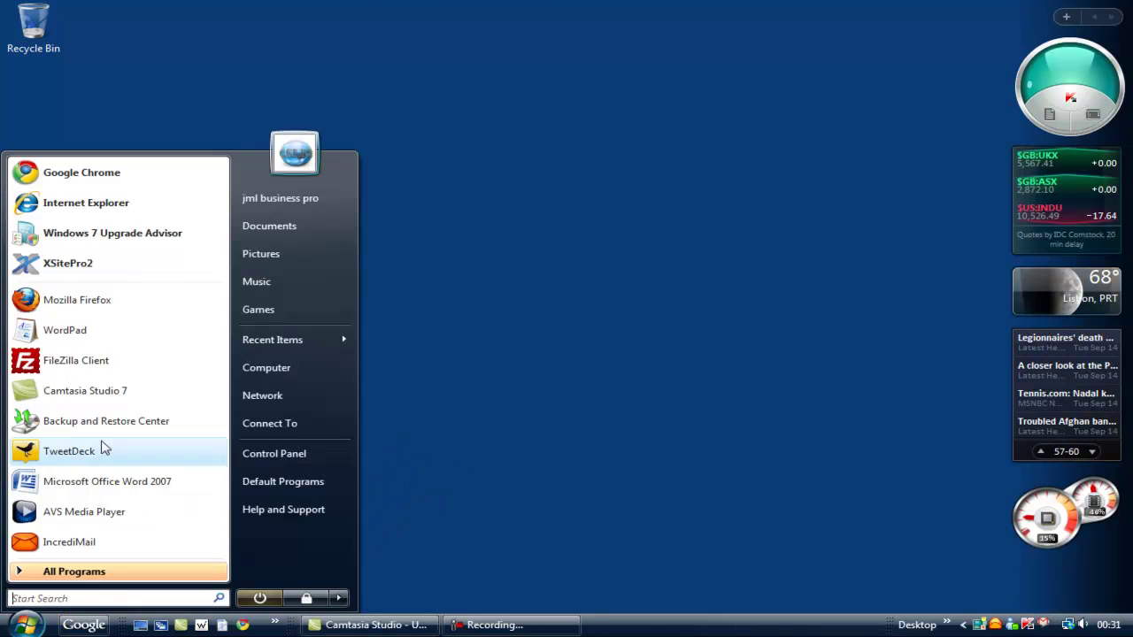
click(85, 294)
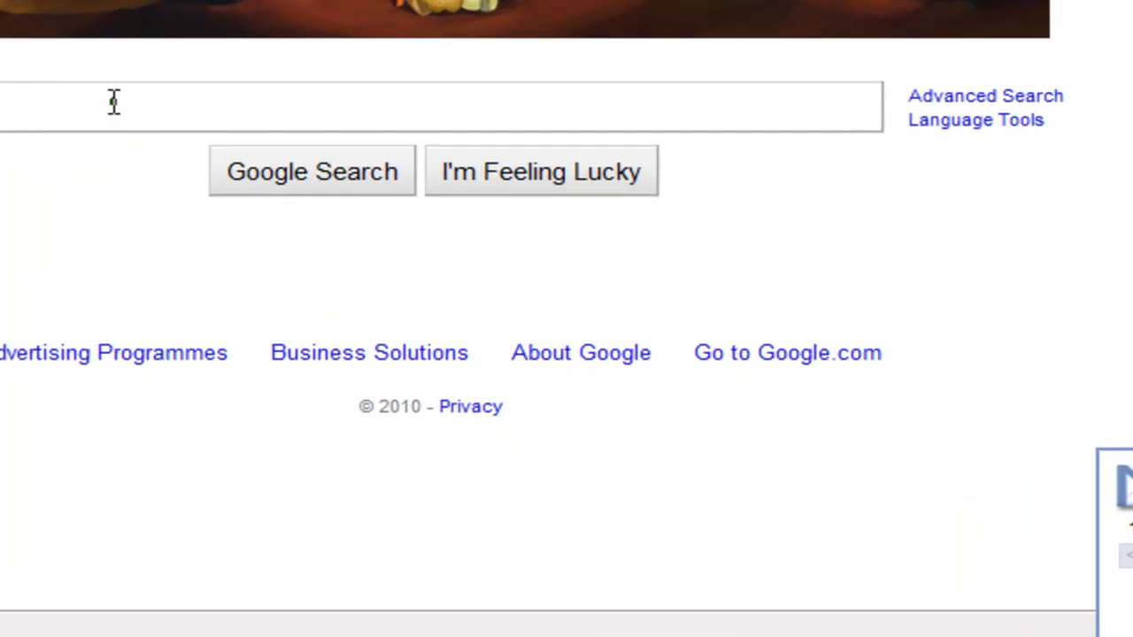
text(lack )
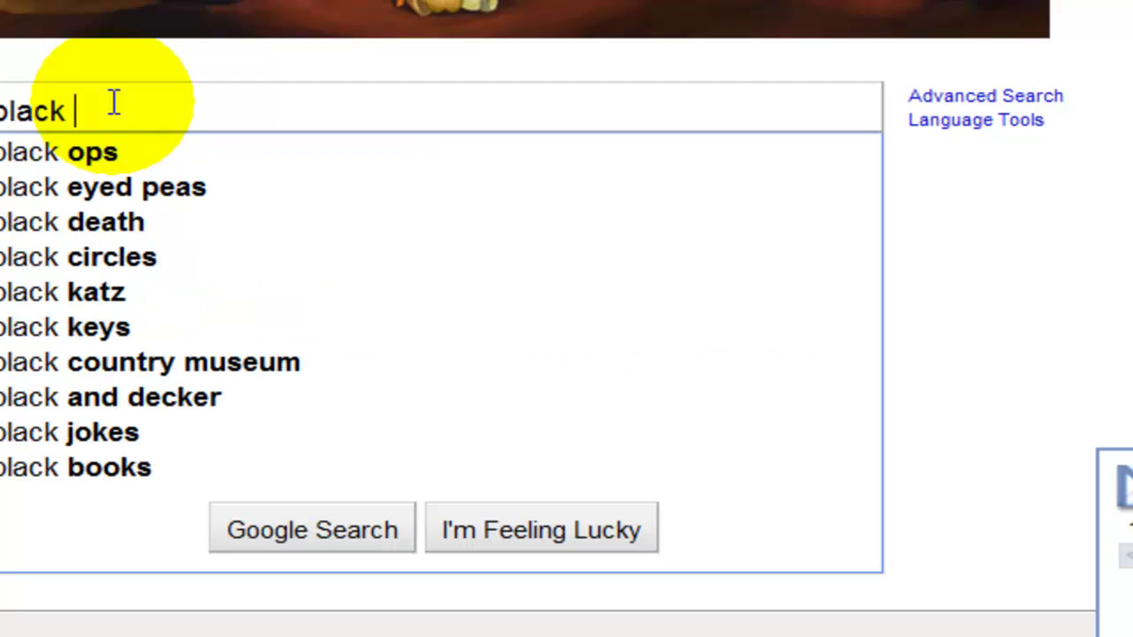
text(scre)
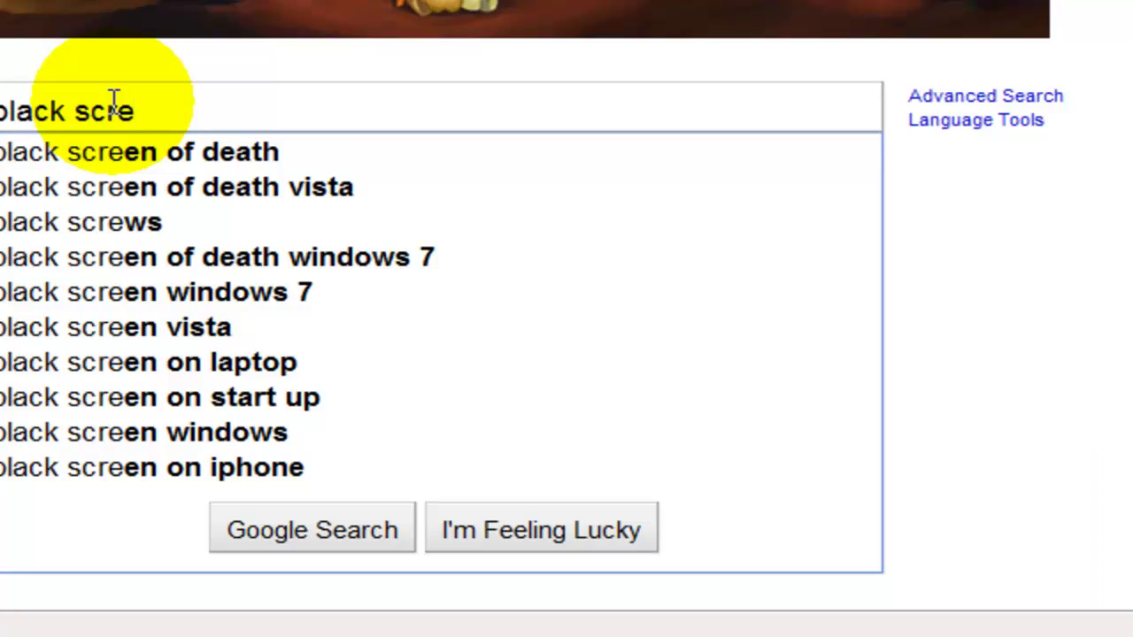
click(181, 160)
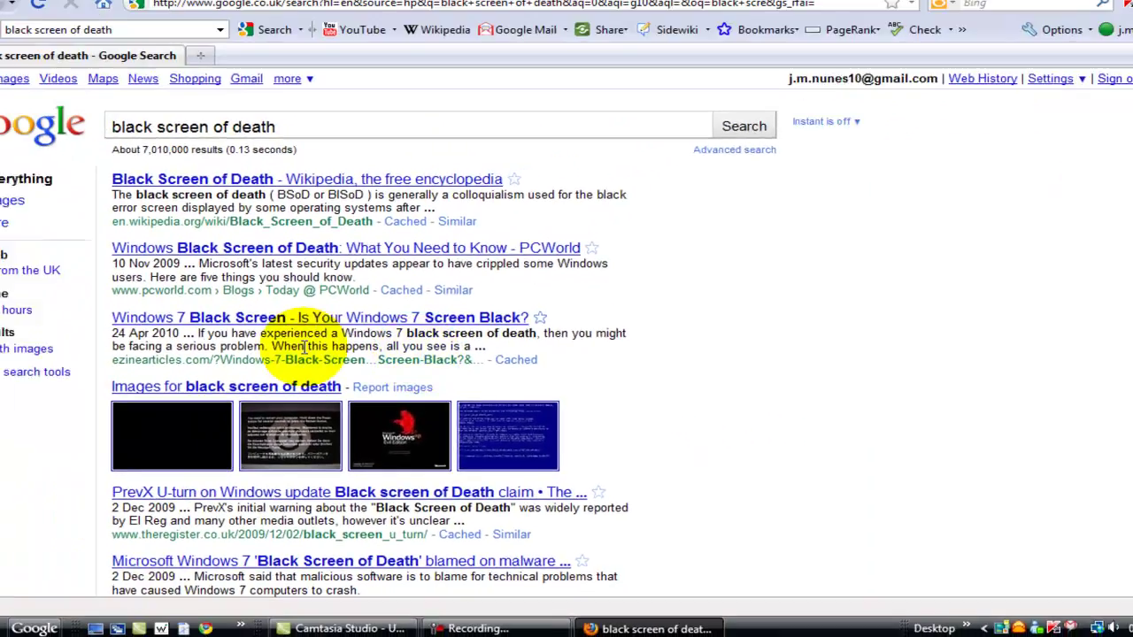
Skim the search results, then shorten the Google query to "black screen" and run the search again
scroll(293, 256, down, 4)
scroll(297, 247, up, 4)
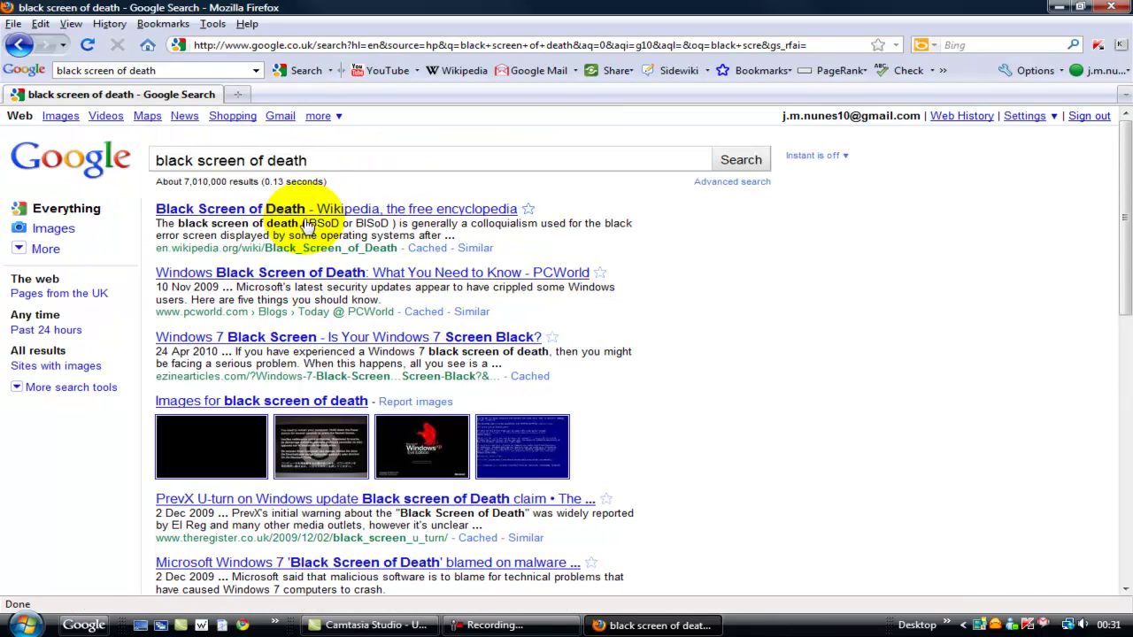
drag(323, 162, 254, 164)
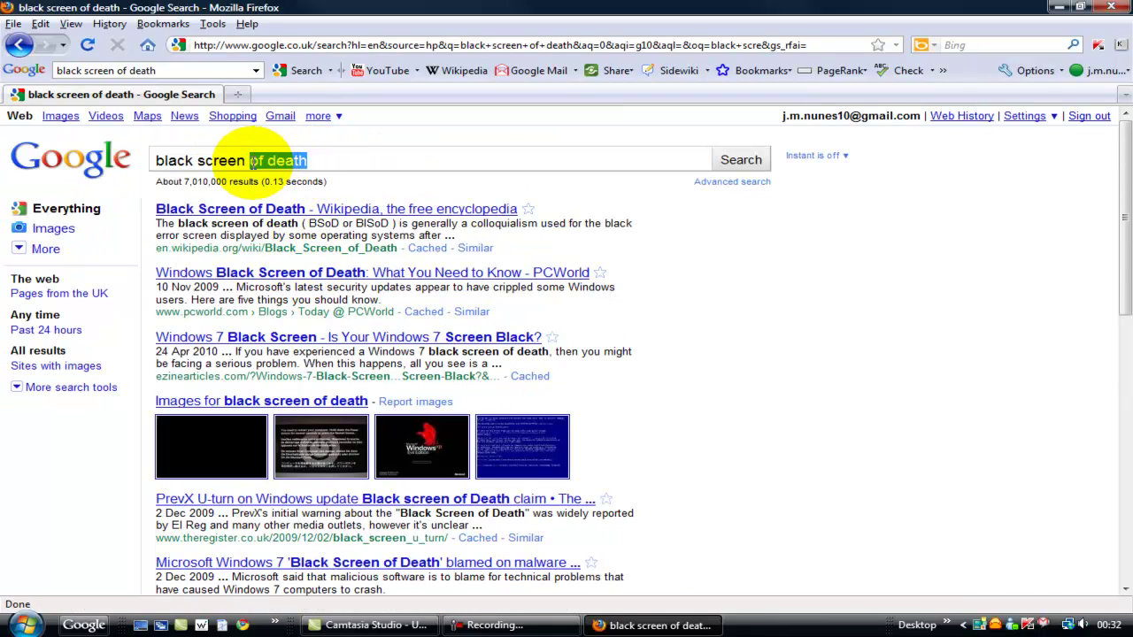
key(BackSpace)
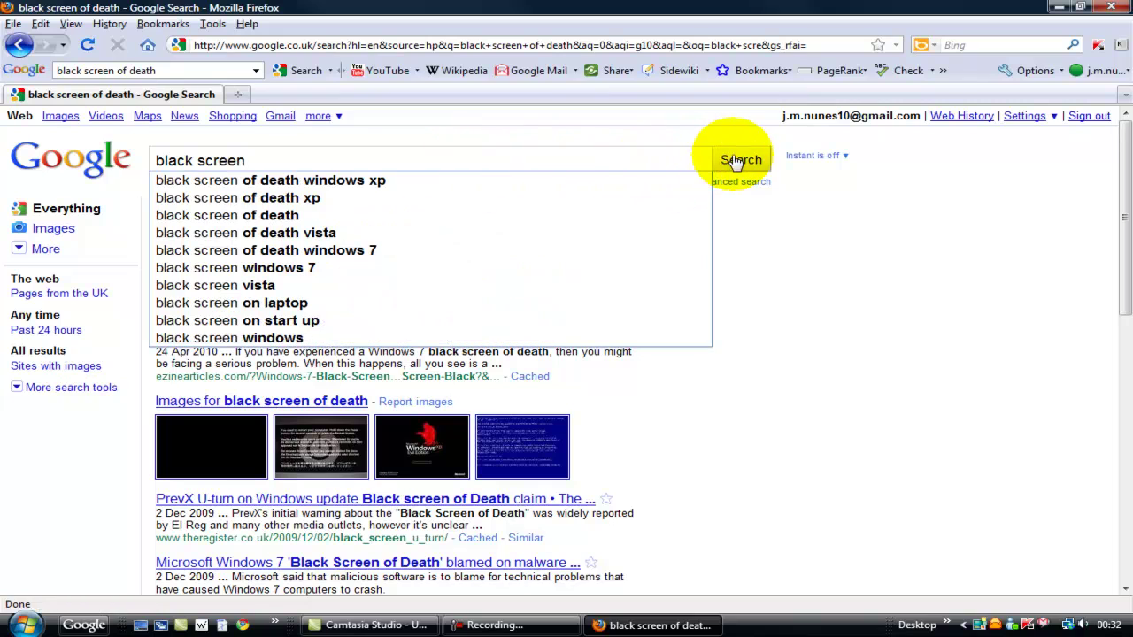
click(733, 160)
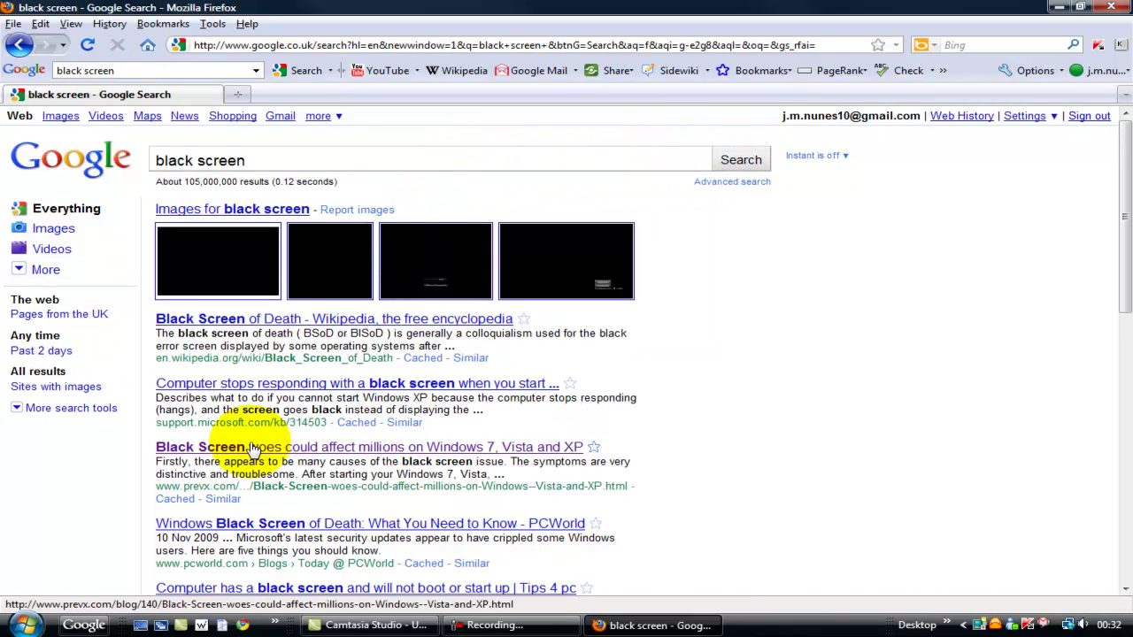